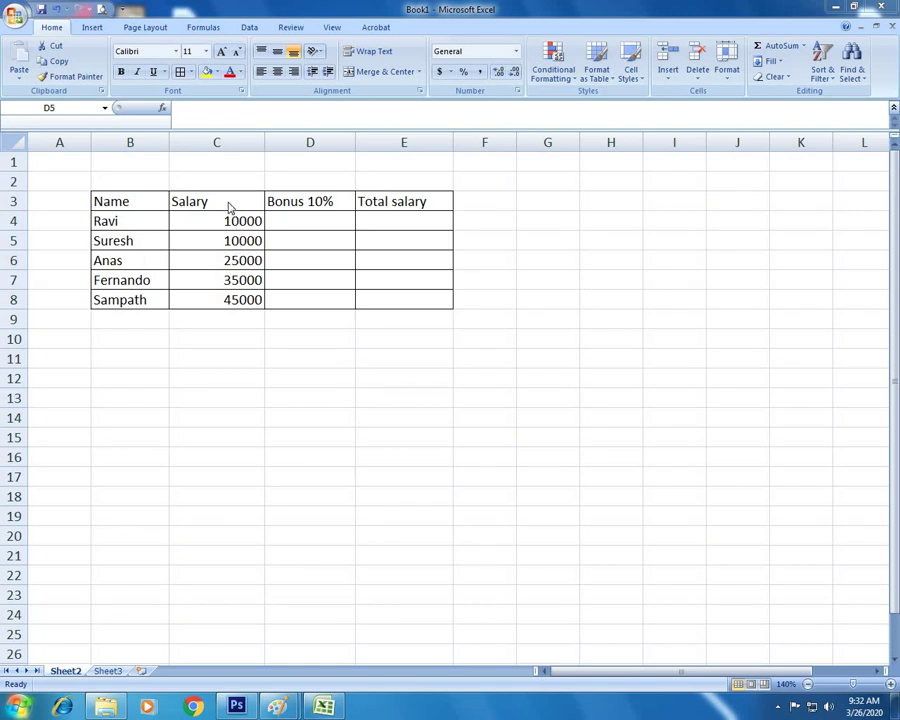
Step: Begin a formula with = in D4, the first employee's Bonus 10% cell
{"action": "left_click", "coordinate": [299, 233]}
{"action": "left_click", "coordinate": [310, 221]}
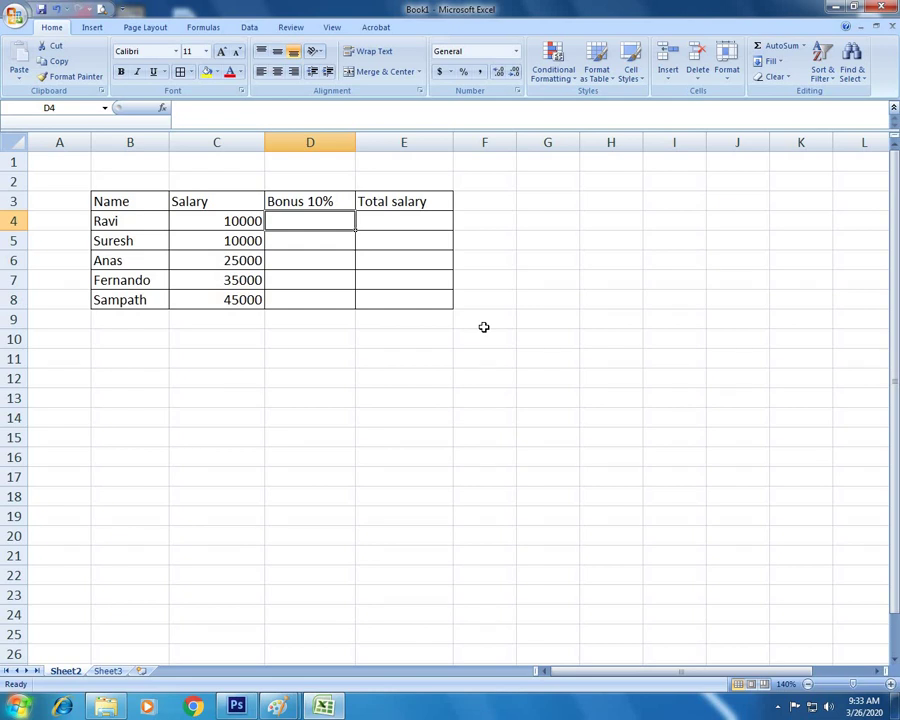
{"action": "type", "text": "="}
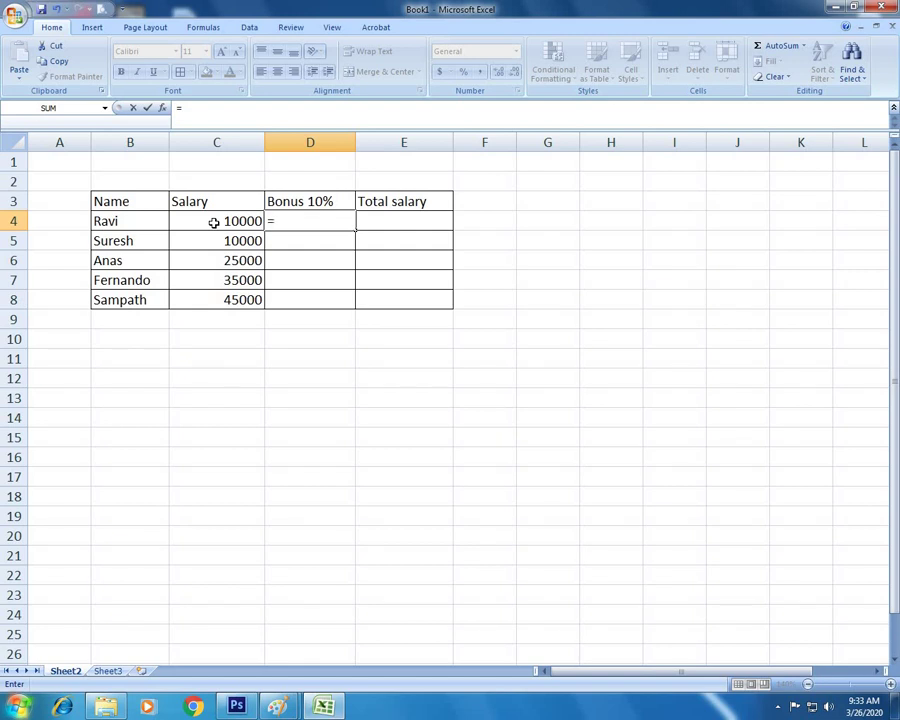
Step: Complete D4 as =C4/100*10 so the first bonus shows 1000, then check it
{"action": "left_click", "coordinate": [213, 222]}
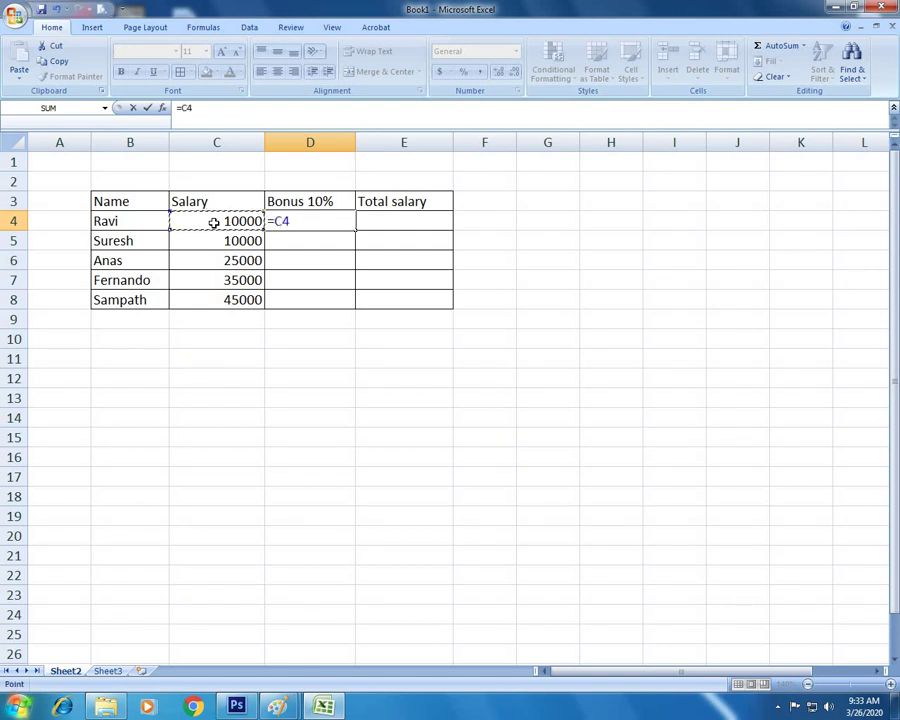
{"action": "type", "text": "/"}
{"action": "type", "text": "10"}
{"action": "type", "text": "0*"}
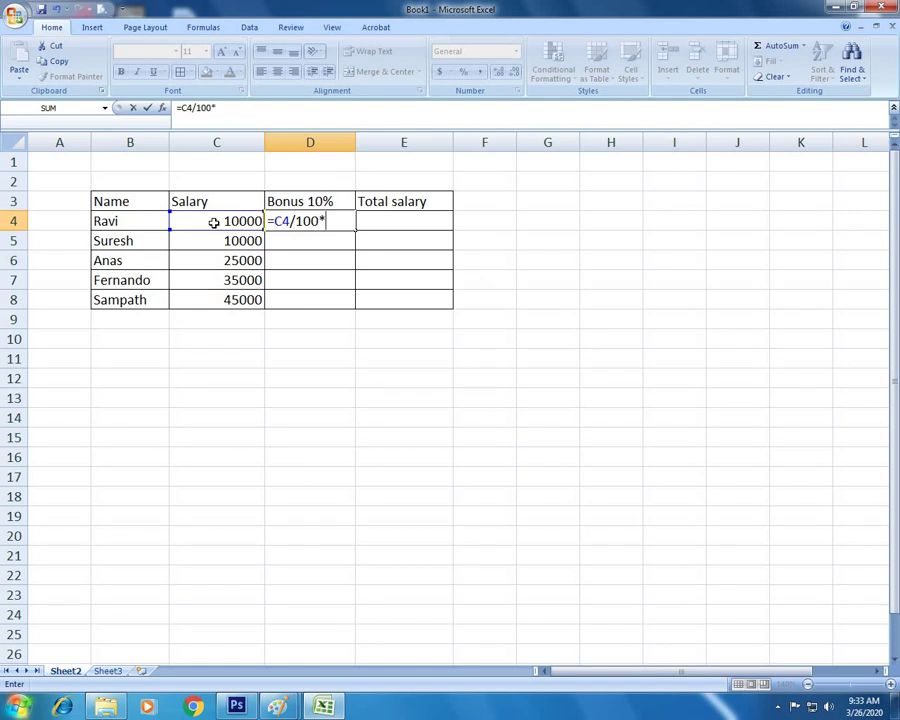
{"action": "type", "text": "1"}
{"action": "type", "text": "0"}
{"action": "key", "text": "Return"}
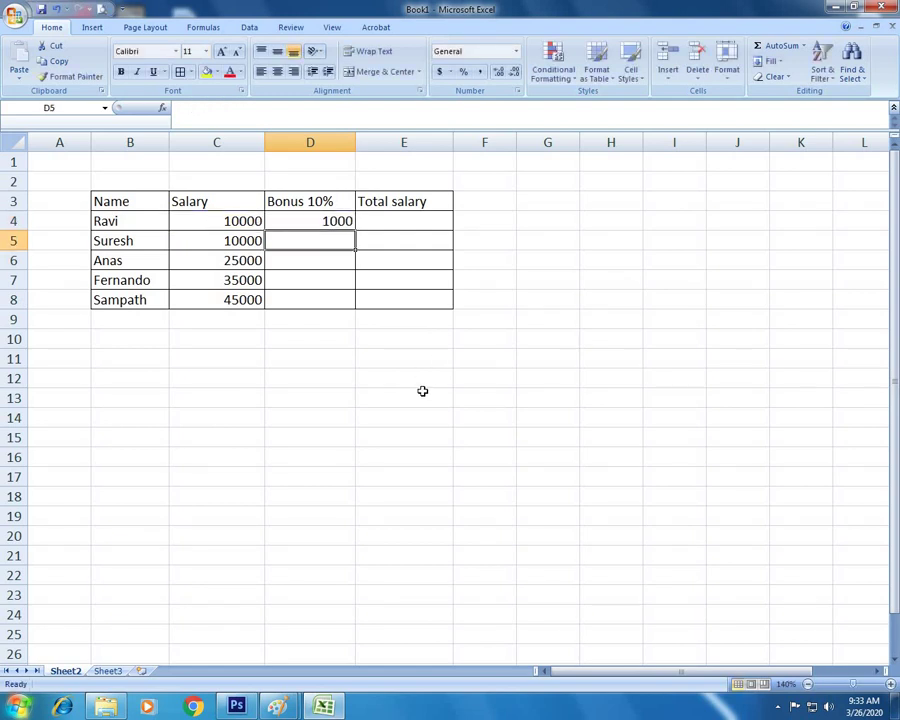
{"action": "left_click", "coordinate": [312, 222]}
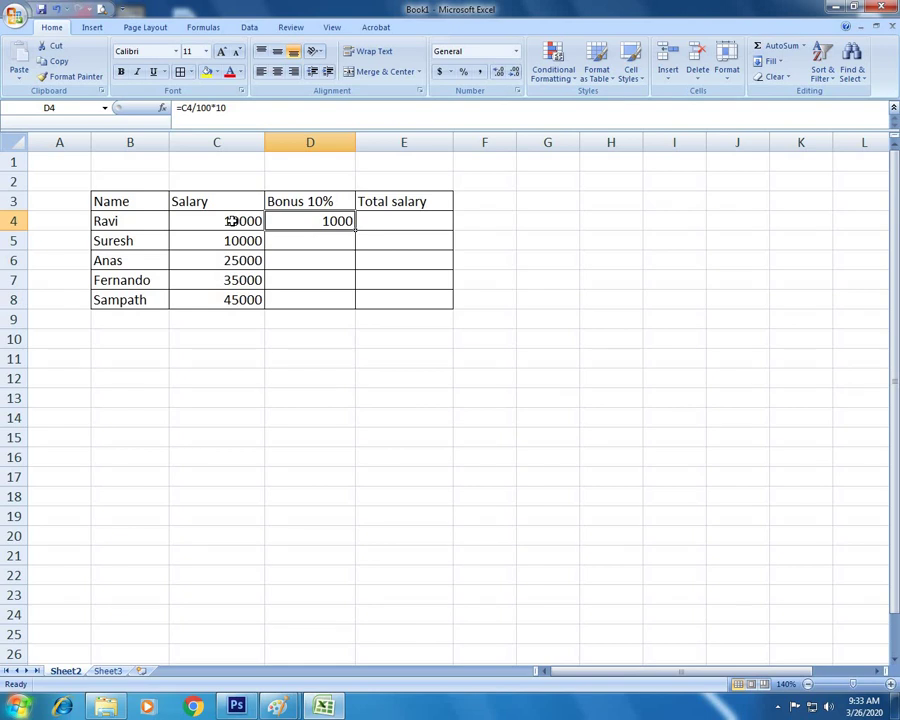
{"action": "left_click", "coordinate": [230, 221]}
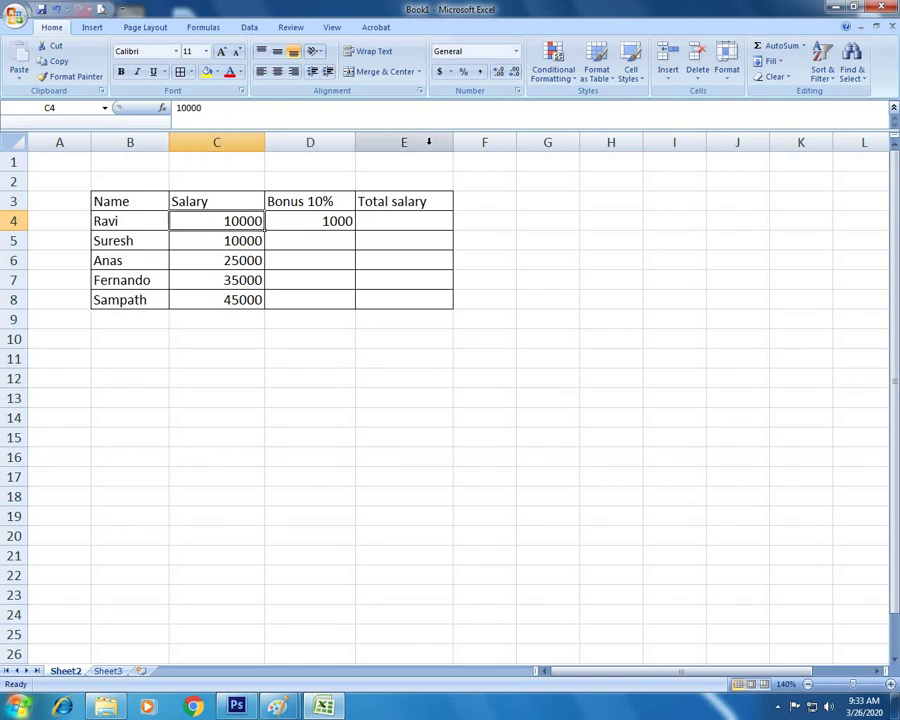
{"action": "type", "text": "20000"}
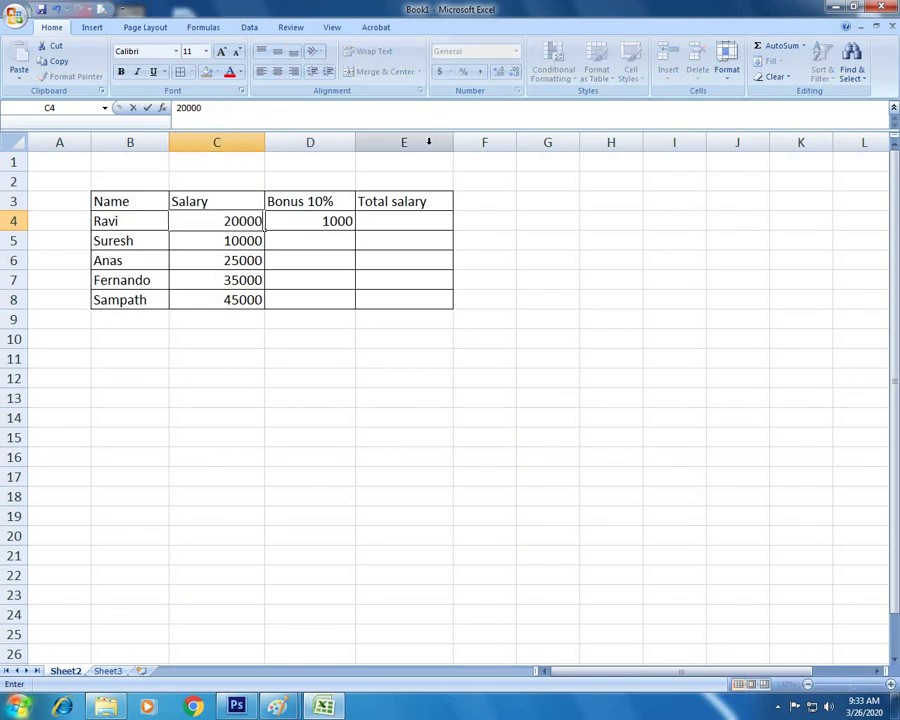
{"action": "key", "text": "Return"}
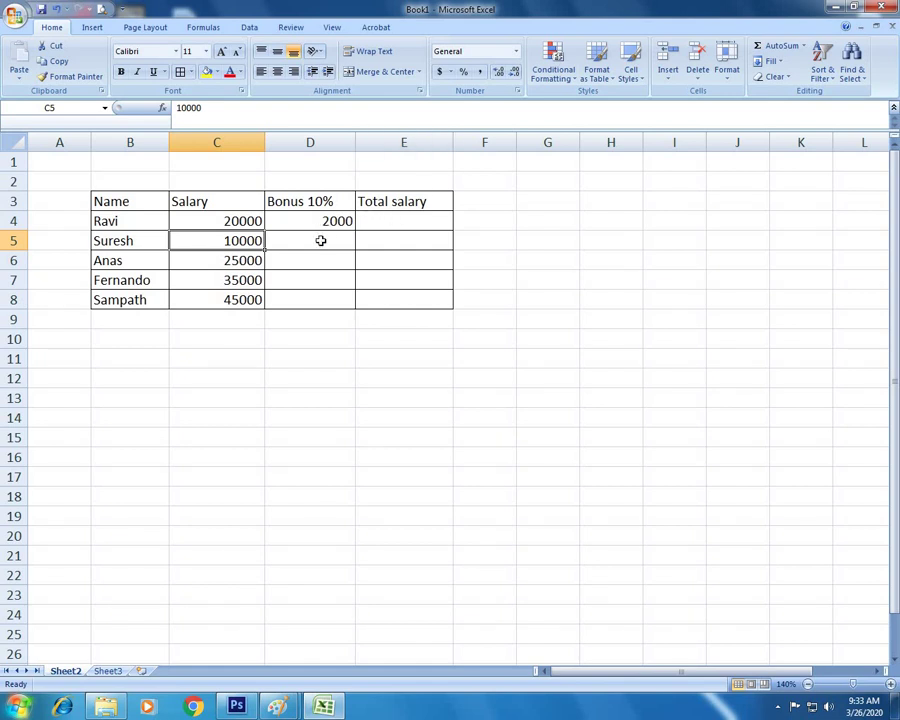
{"action": "left_click", "coordinate": [227, 219]}
{"action": "type", "text": "1"}
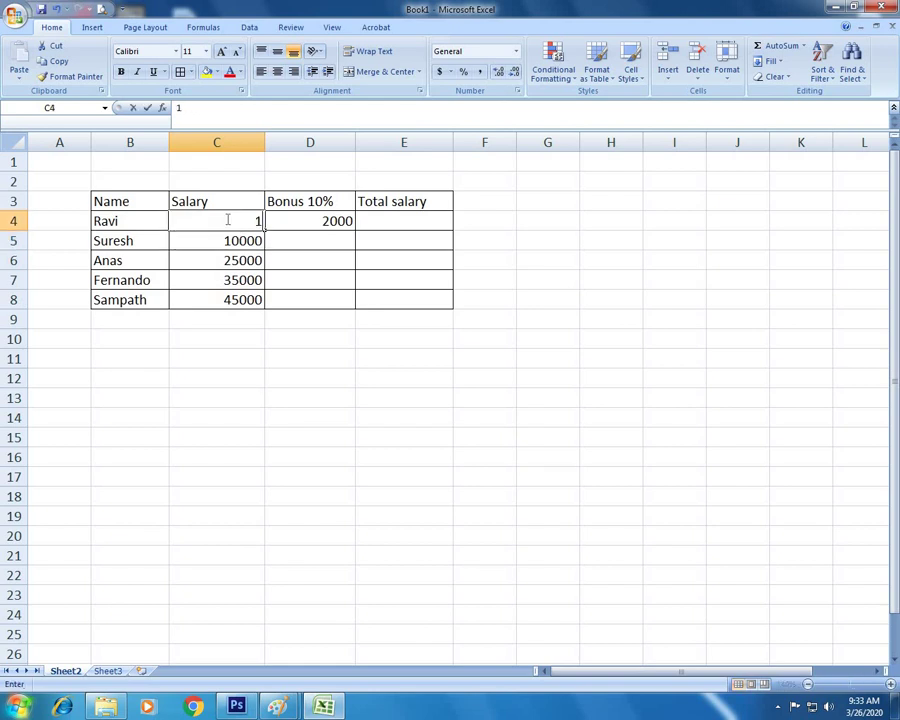
{"action": "type", "text": "0000"}
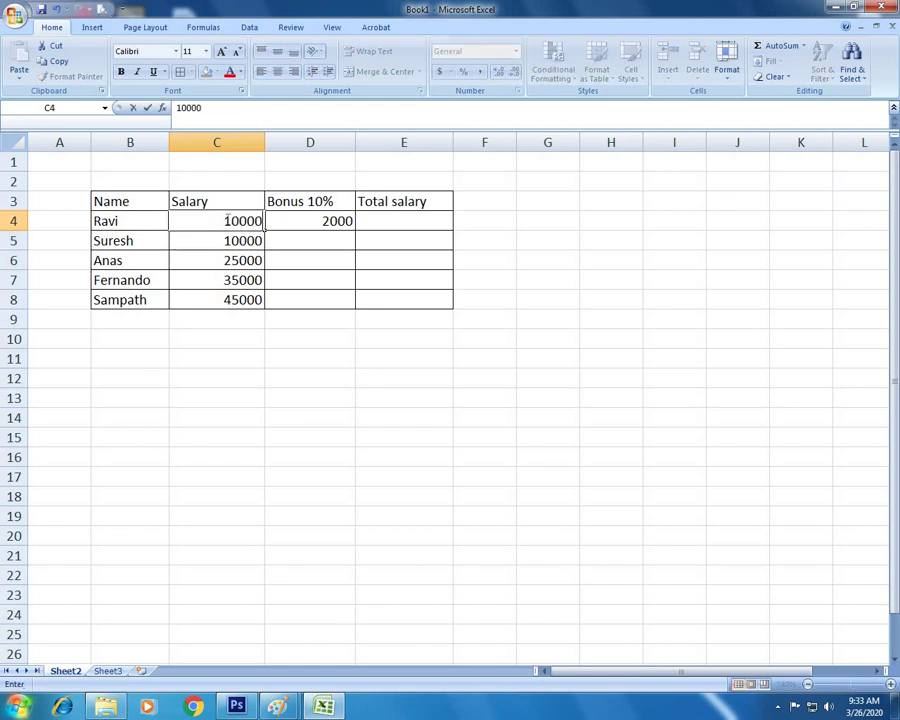
{"action": "key", "text": "Return"}
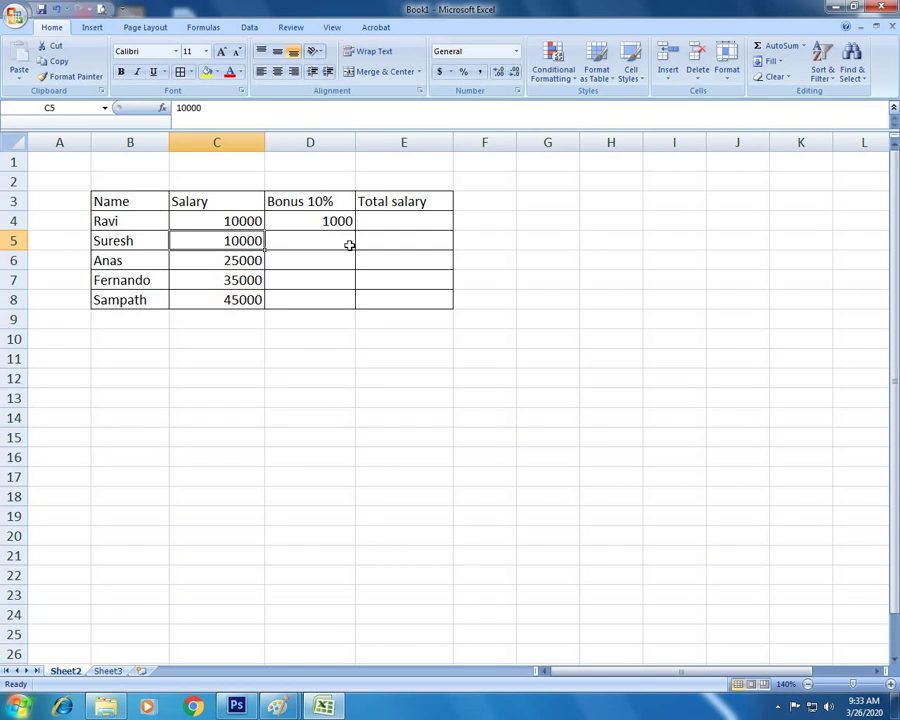
{"action": "left_click", "coordinate": [332, 244]}
Step: Enter =C5*10% in D5, giving the second employee a 1000 bonus
{"action": "type", "text": "="}
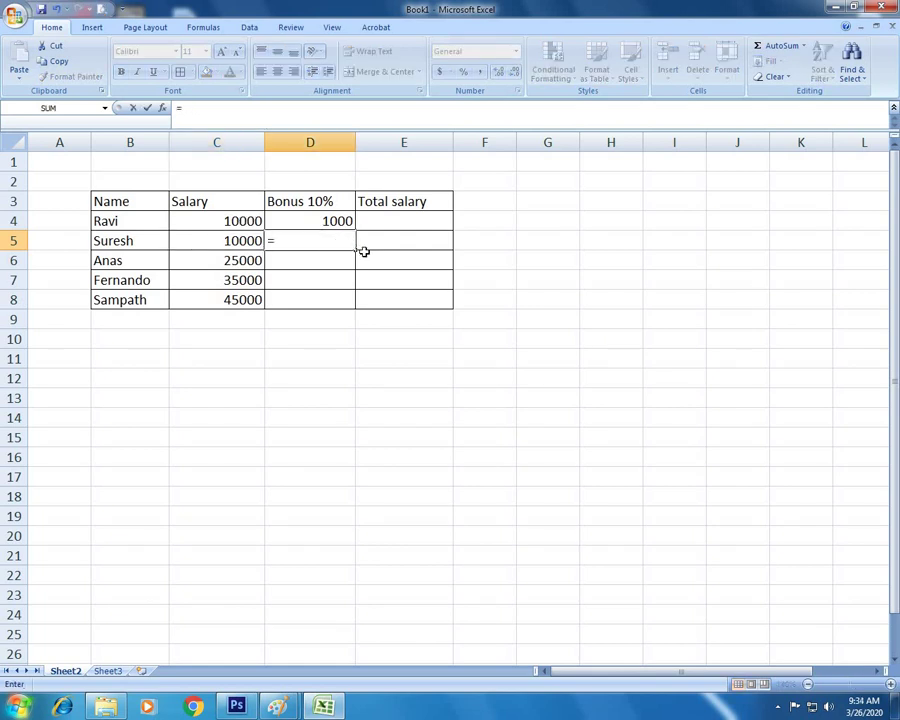
{"action": "left_click", "coordinate": [231, 241]}
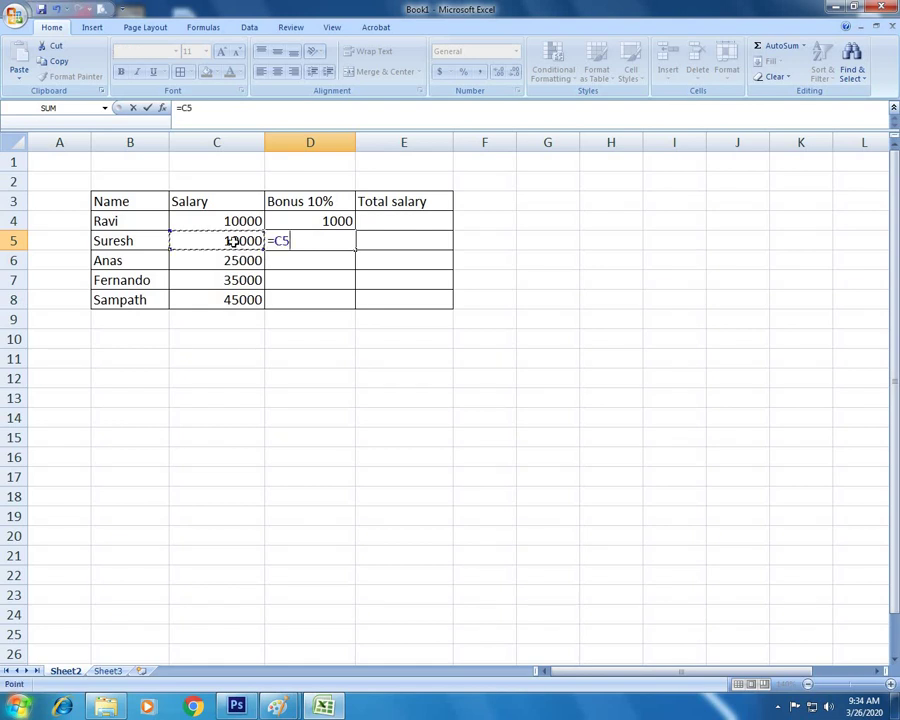
{"action": "type", "text": "*"}
{"action": "type", "text": "10"}
{"action": "type", "text": "%"}
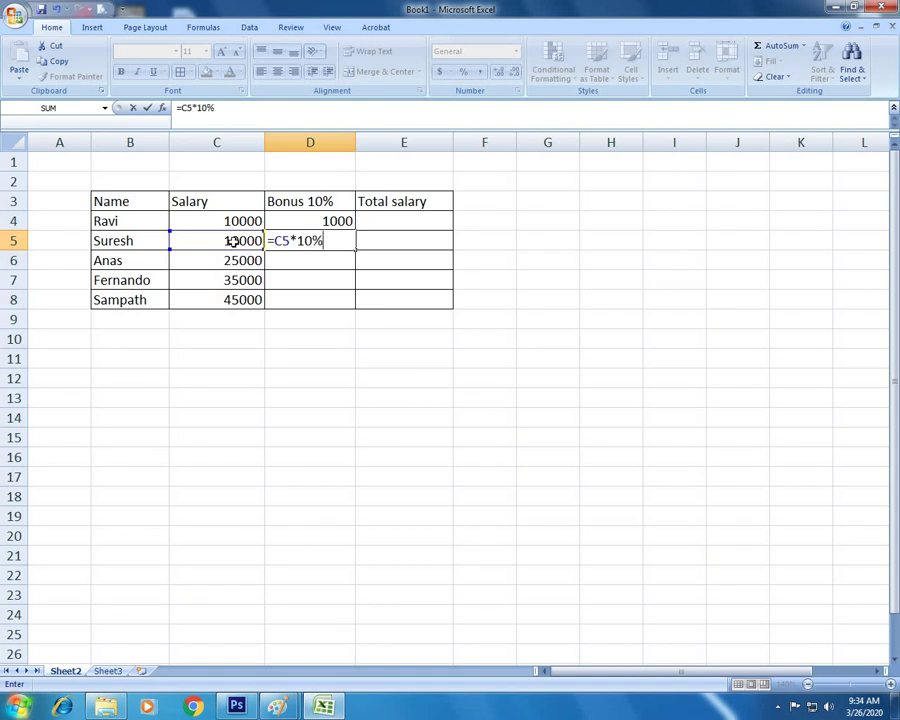
{"action": "key", "text": "Return"}
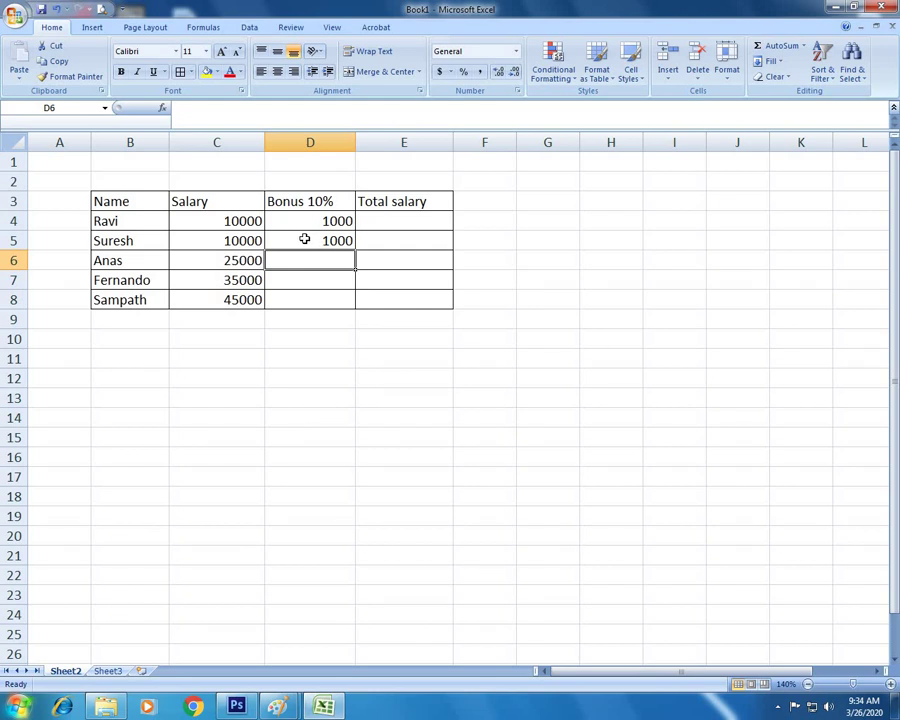
Step: Fill the D5 bonus formula down to D8, giving bonuses 2500, 3500 and 4500
{"action": "left_click", "coordinate": [304, 239]}
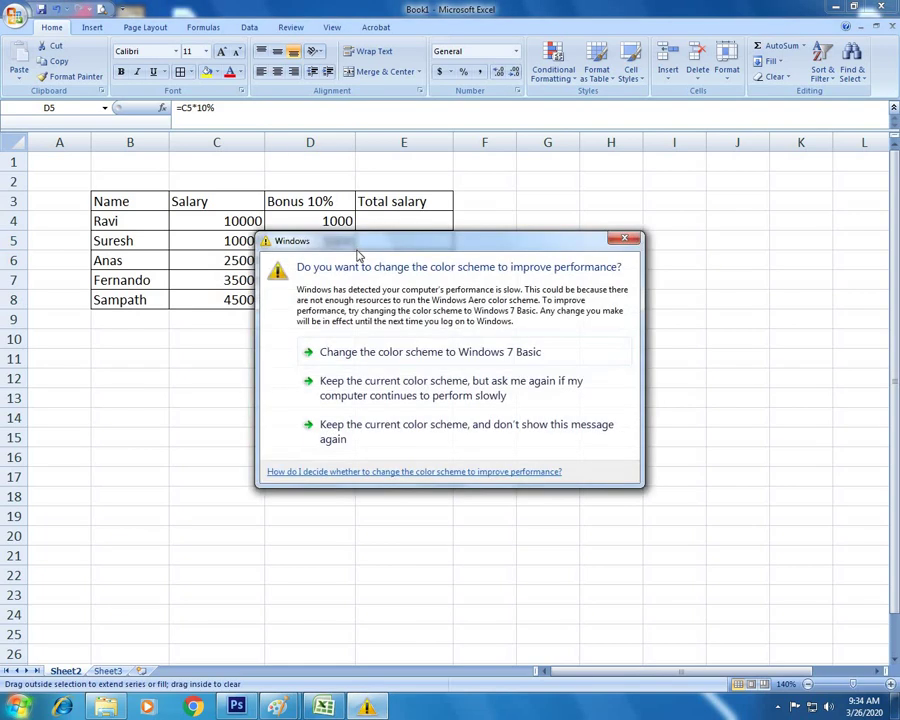
{"action": "left_click", "coordinate": [624, 238]}
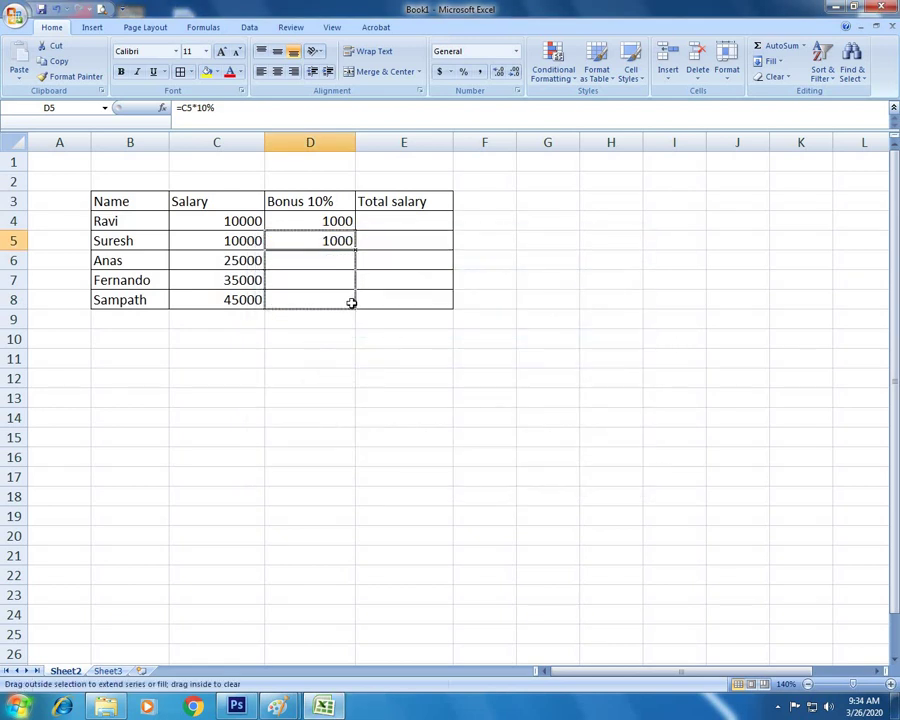
{"action": "left_click_drag", "start_coordinate": [353, 251], "coordinate": [352, 303]}
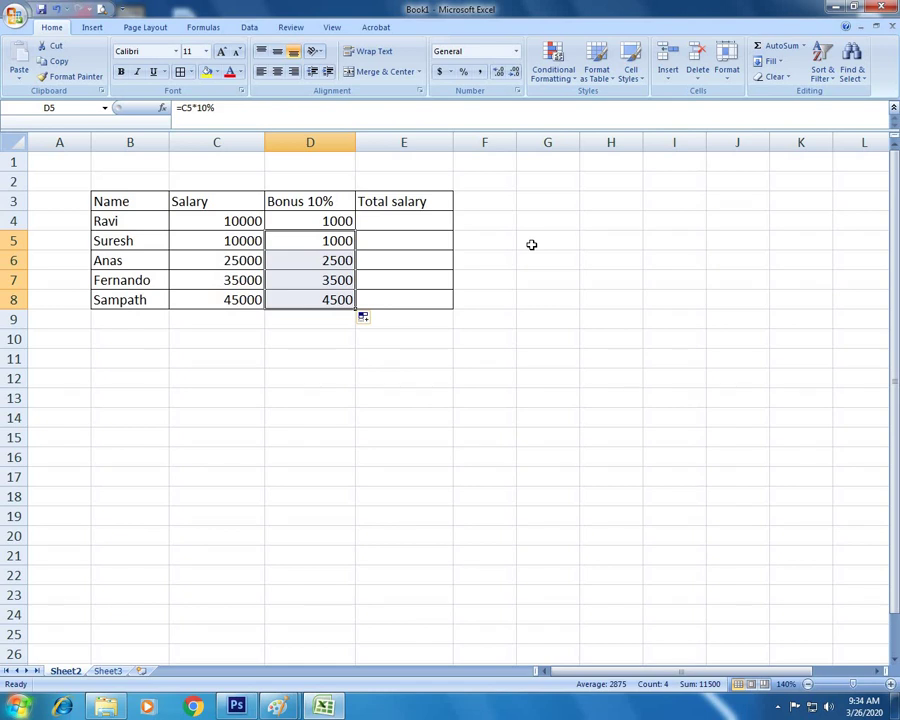
Step: Enter =C4+D4 in E4 and fill it down to E8, totals 11000 through 49500
{"action": "left_click", "coordinate": [420, 223]}
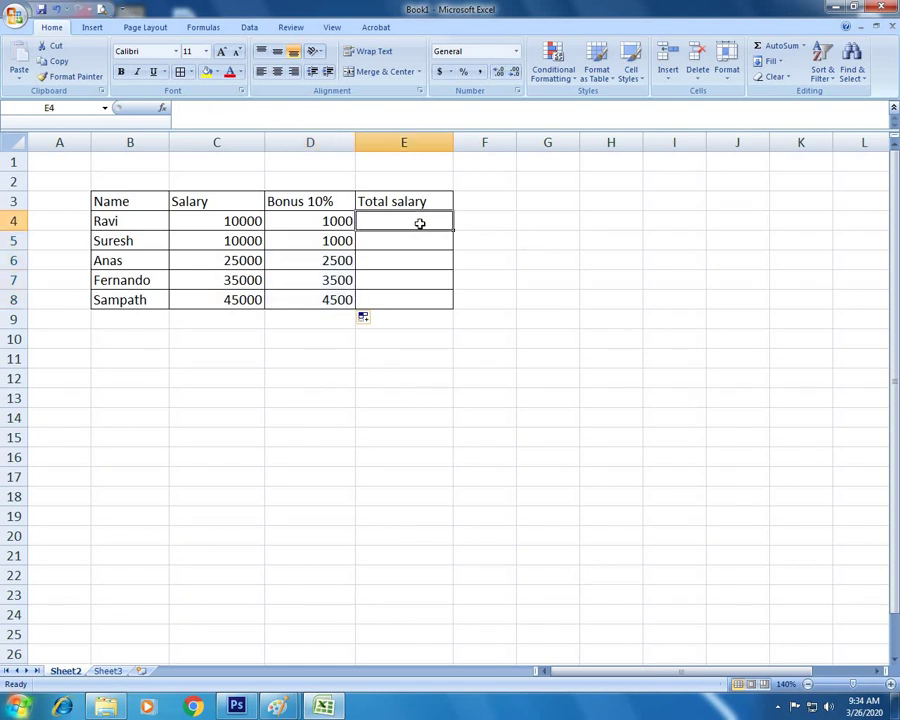
{"action": "type", "text": "="}
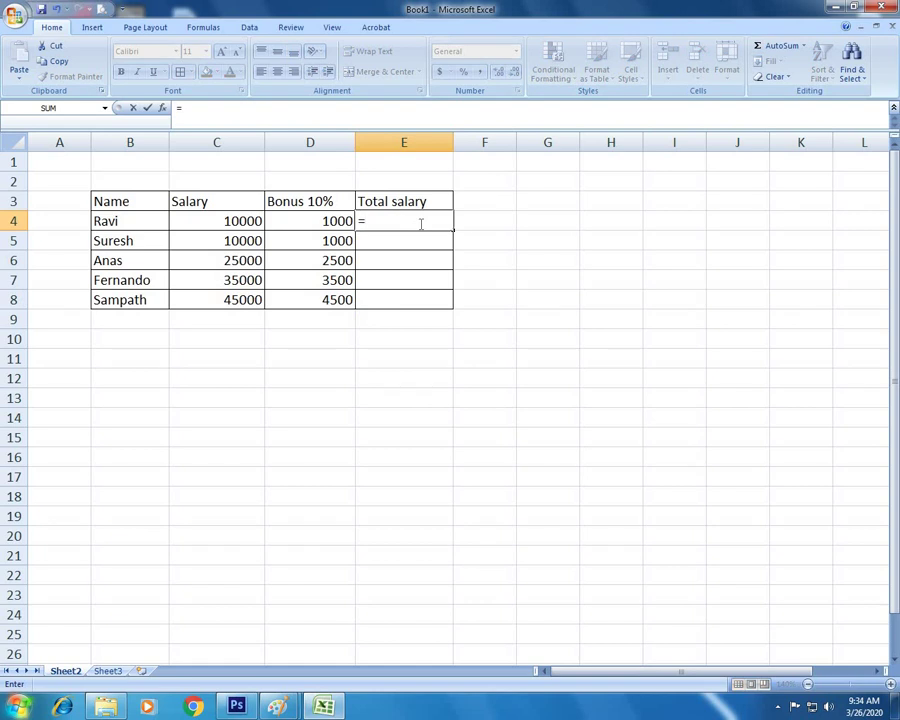
{"action": "left_click", "coordinate": [208, 224]}
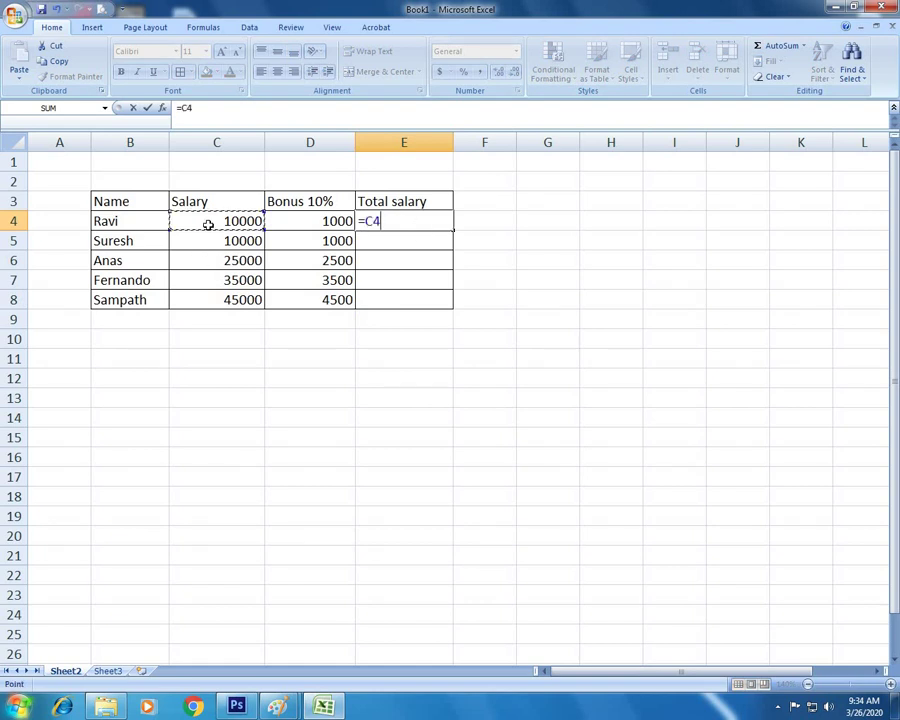
{"action": "type", "text": "+"}
{"action": "left_click", "coordinate": [311, 223]}
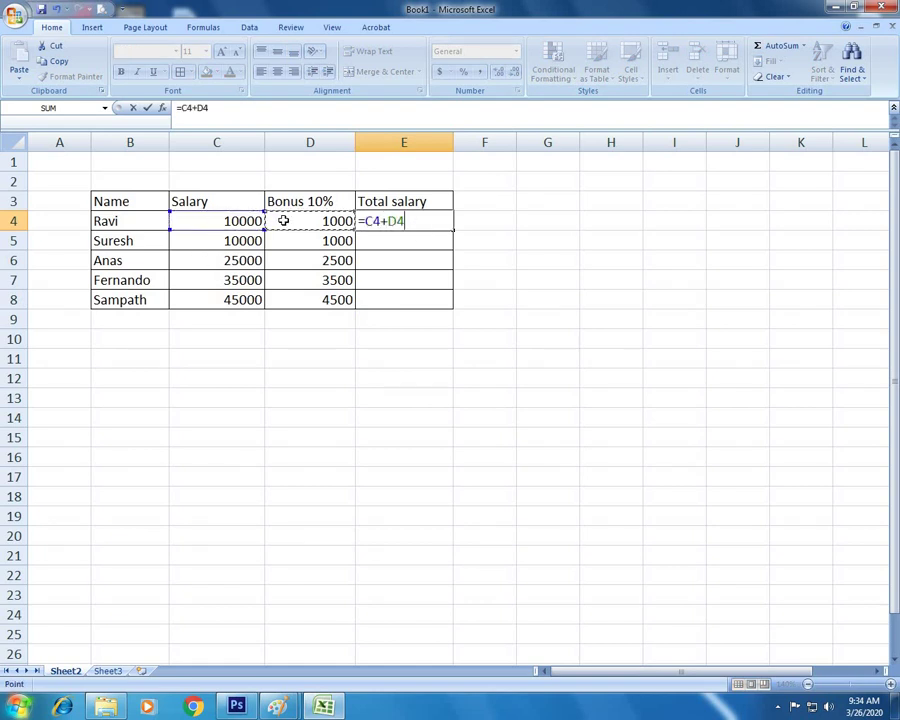
{"action": "key", "text": "Return"}
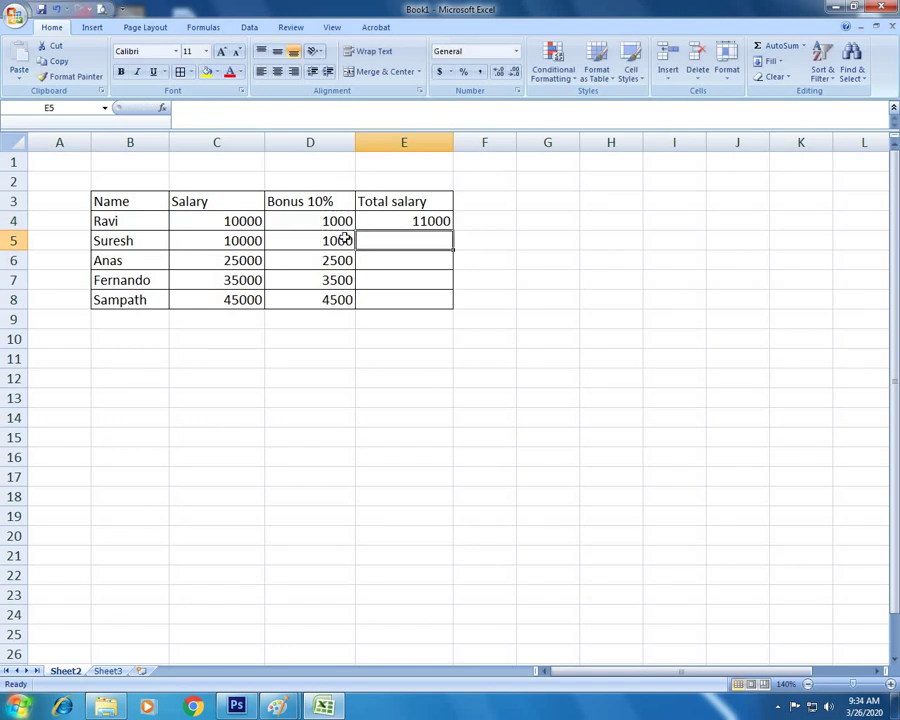
{"action": "left_click", "coordinate": [392, 222]}
{"action": "left_click_drag", "start_coordinate": [454, 231], "coordinate": [452, 306]}
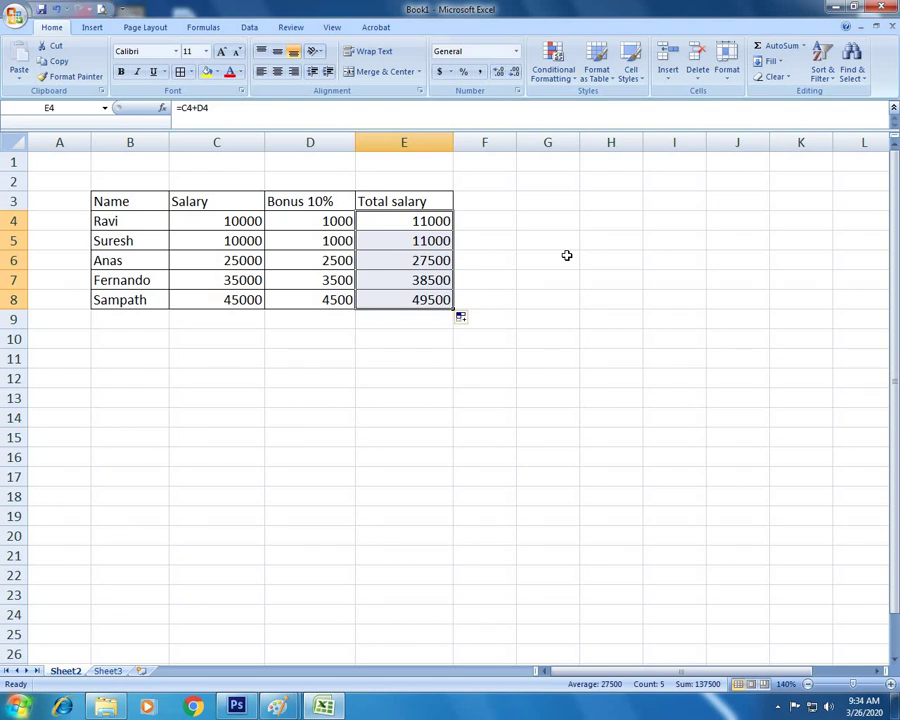
{"action": "left_click", "coordinate": [231, 224]}
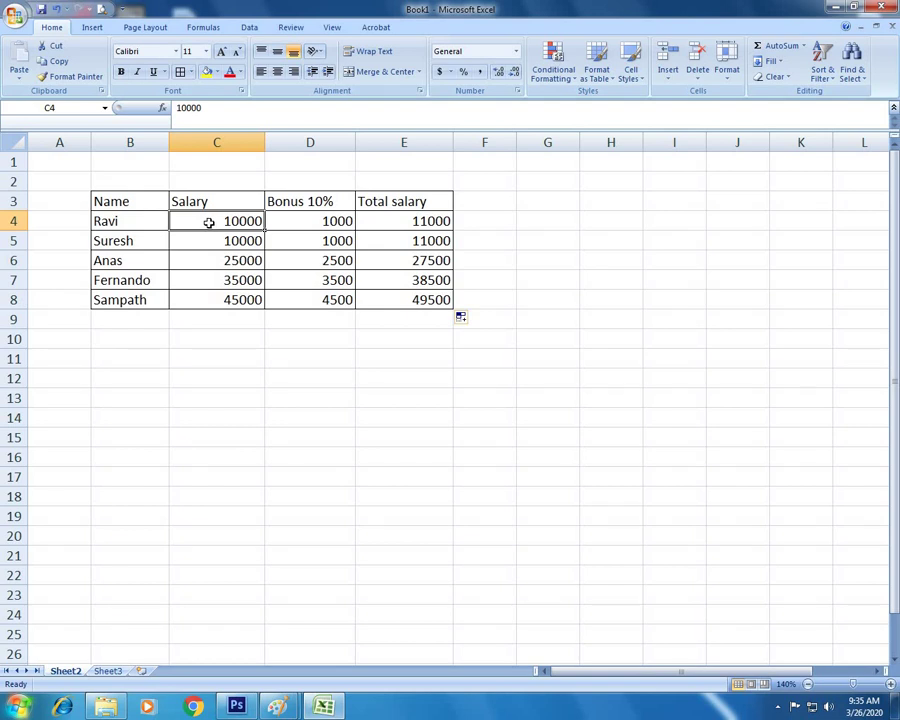
Step: Open the Format Cells dialog for the salary cell C4
{"action": "right_click", "coordinate": [207, 222]}
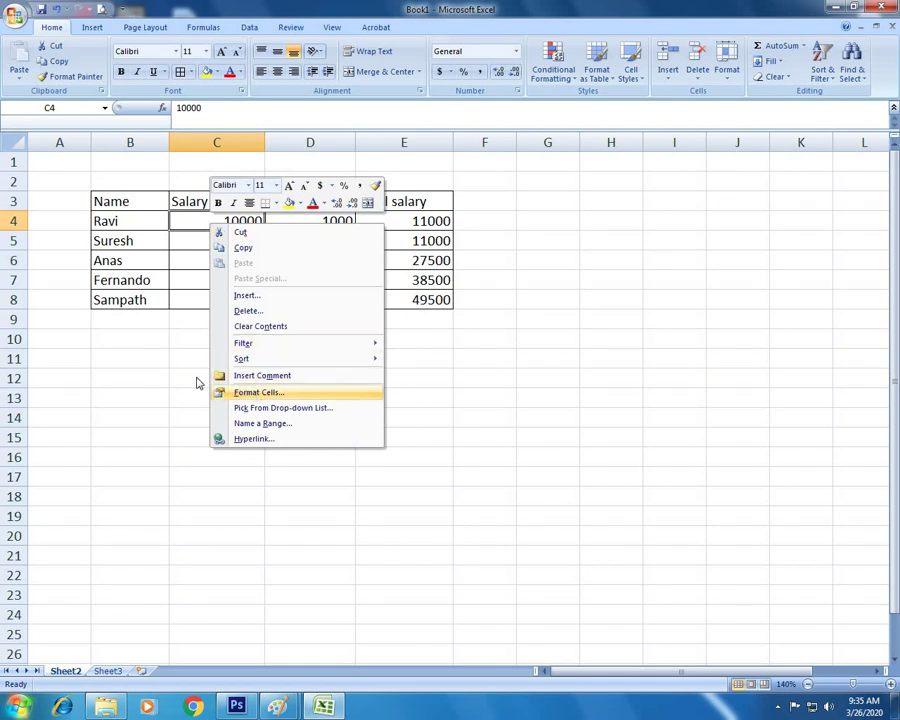
{"action": "left_click", "coordinate": [201, 222]}
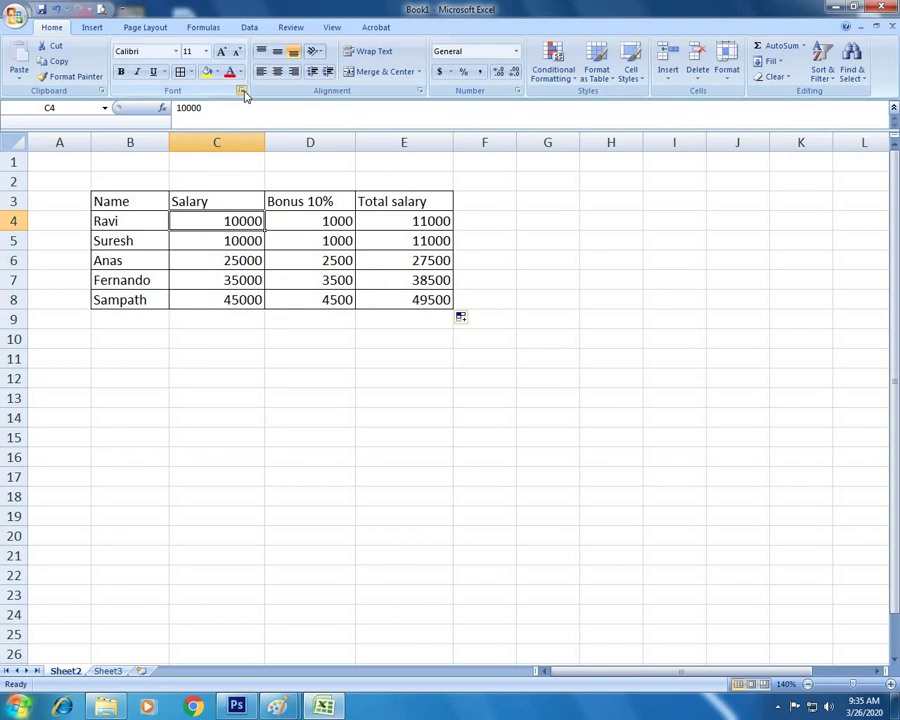
{"action": "left_click", "coordinate": [243, 91]}
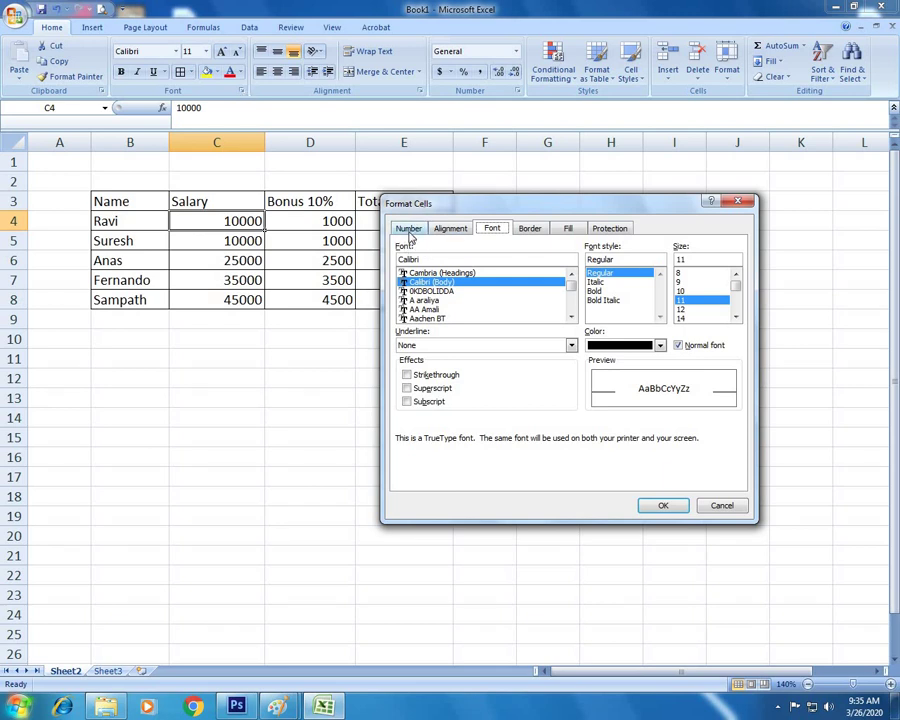
Step: Choose Currency with 2 decimals, symbol None and red negative numbers
{"action": "left_click", "coordinate": [409, 231]}
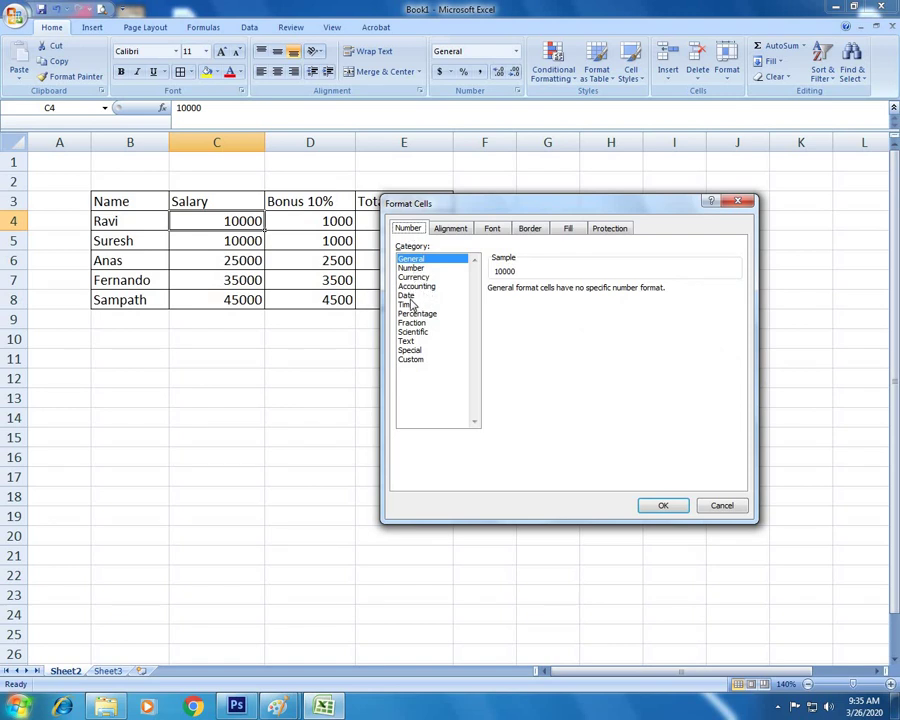
{"action": "left_click", "coordinate": [407, 296]}
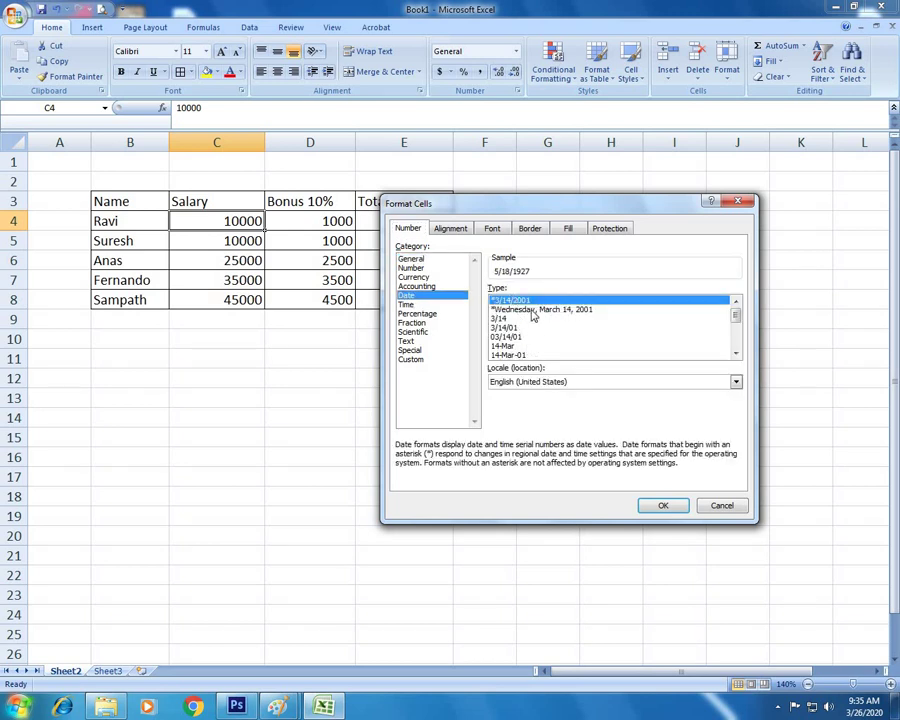
{"action": "left_click", "coordinate": [414, 305]}
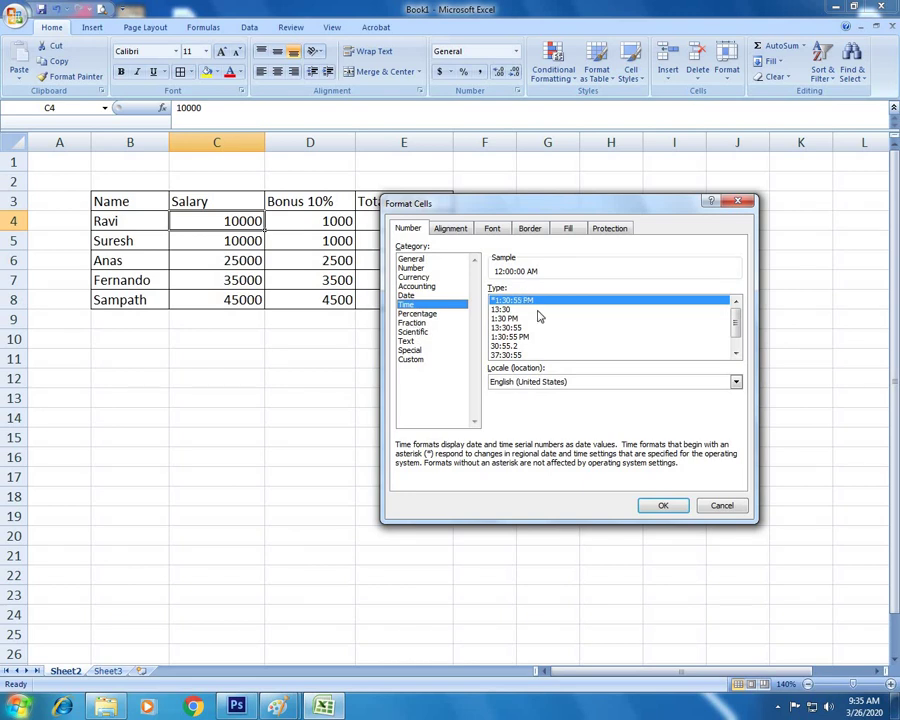
{"action": "left_click", "coordinate": [421, 279]}
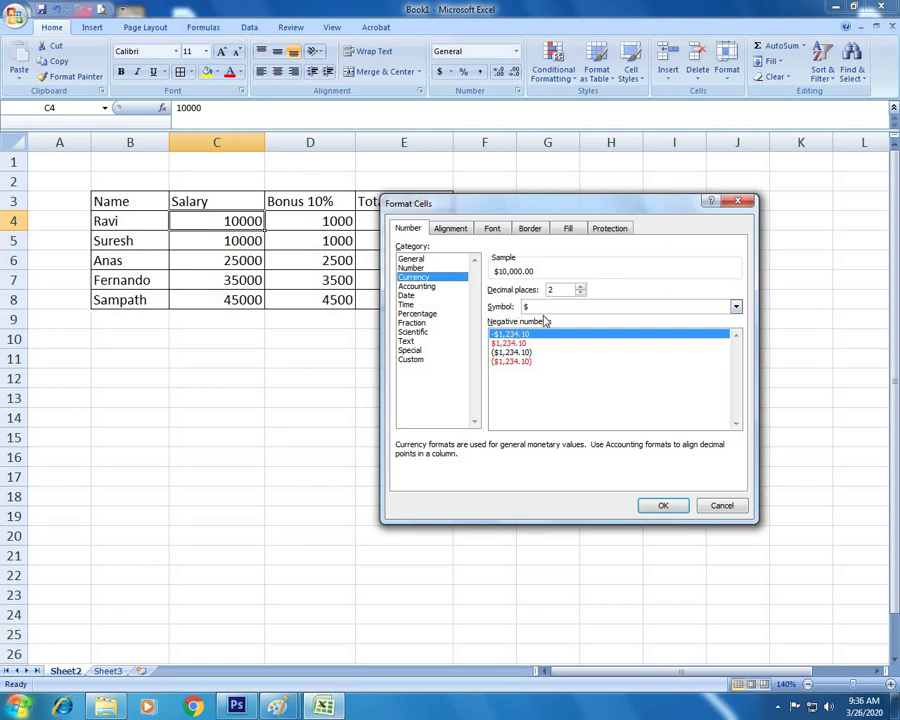
{"action": "left_click", "coordinate": [736, 308]}
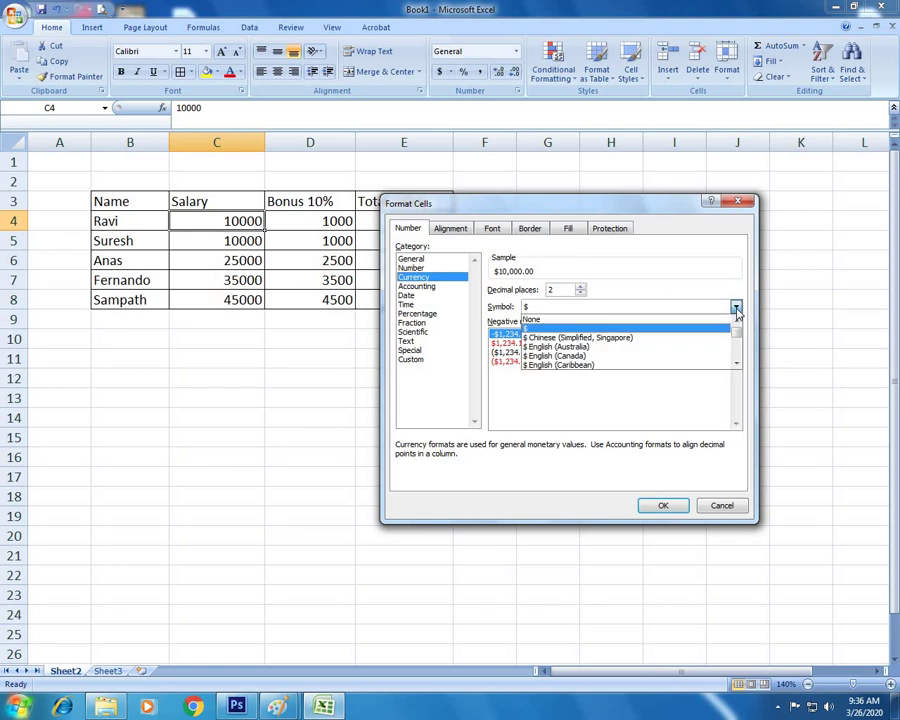
{"action": "left_click", "coordinate": [538, 321]}
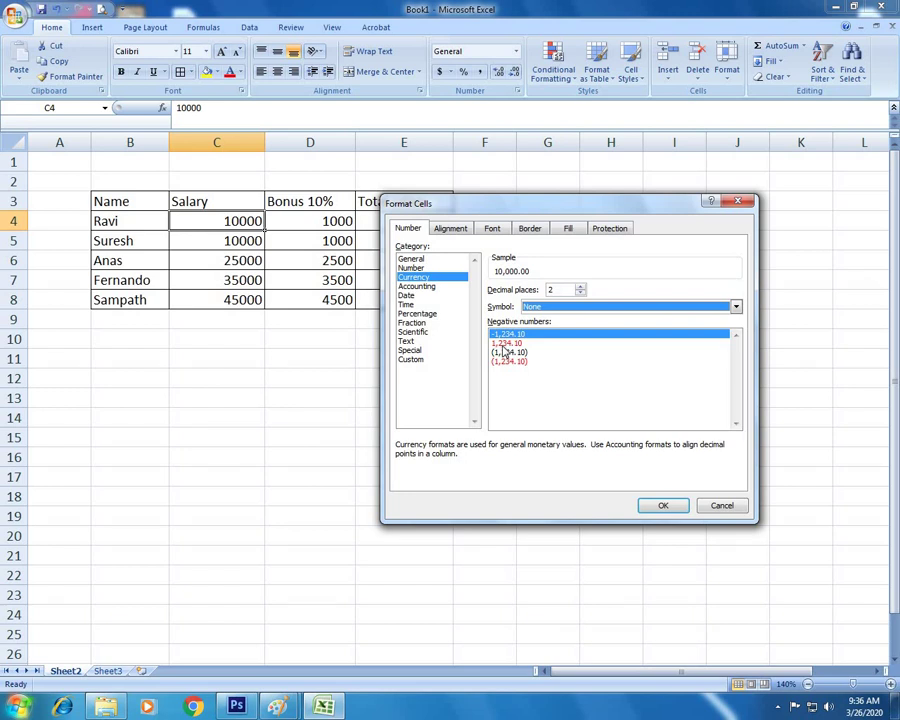
{"action": "left_click", "coordinate": [505, 343]}
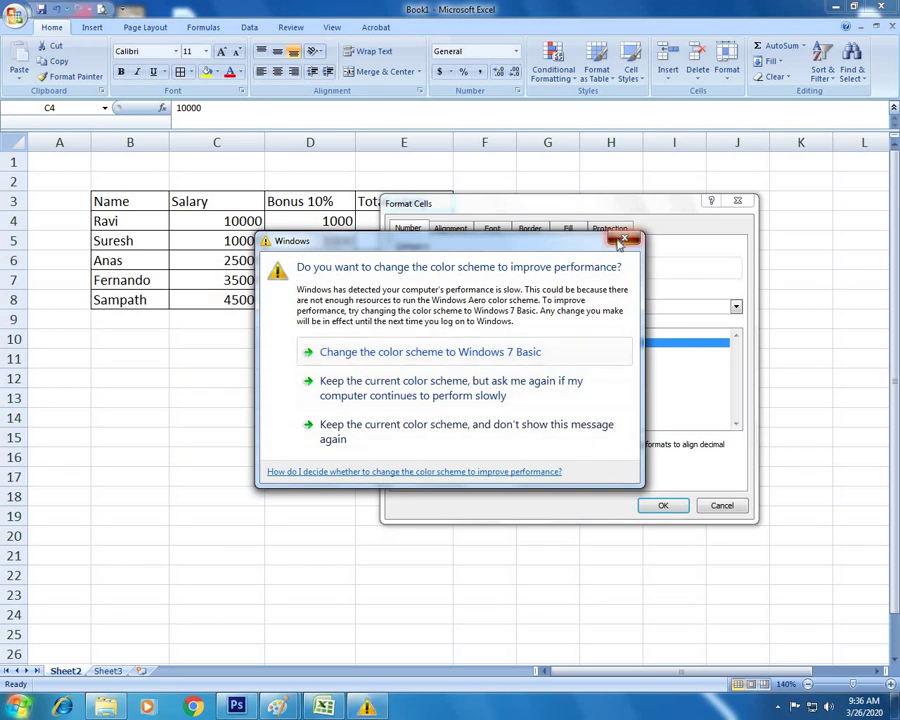
Step: Apply the currency format so the first salary reads 10,000.00
{"action": "left_click", "coordinate": [624, 239]}
{"action": "left_click", "coordinate": [670, 506]}
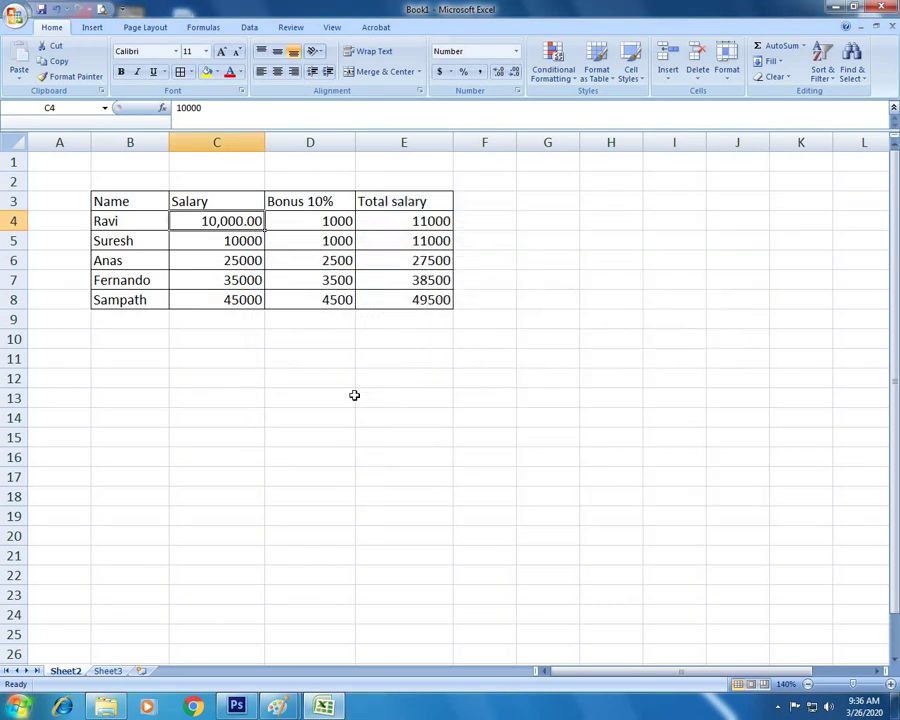
{"action": "left_click", "coordinate": [213, 242]}
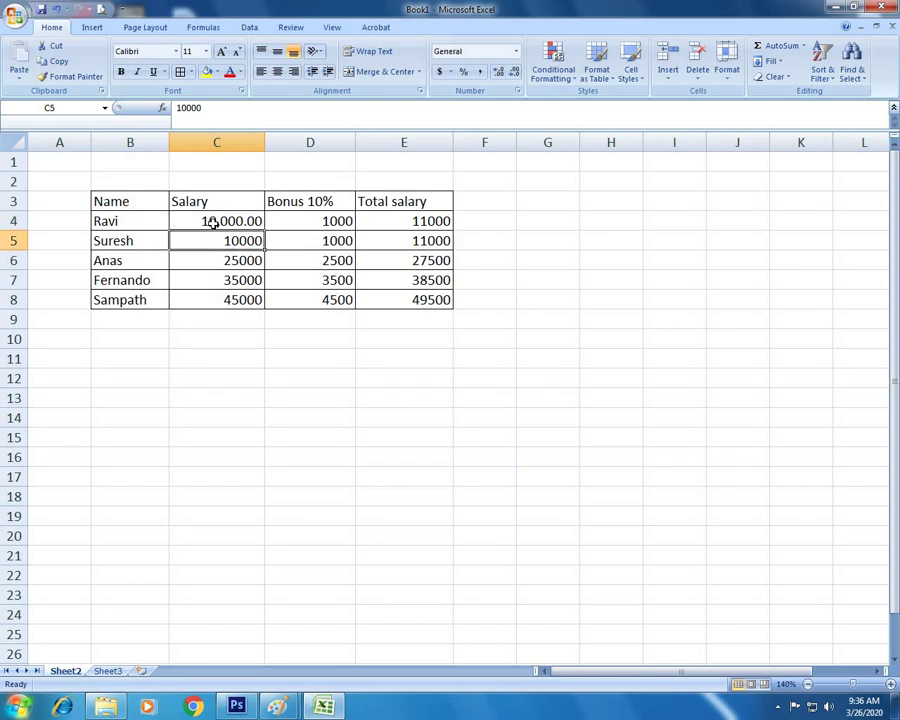
{"action": "left_click", "coordinate": [210, 220]}
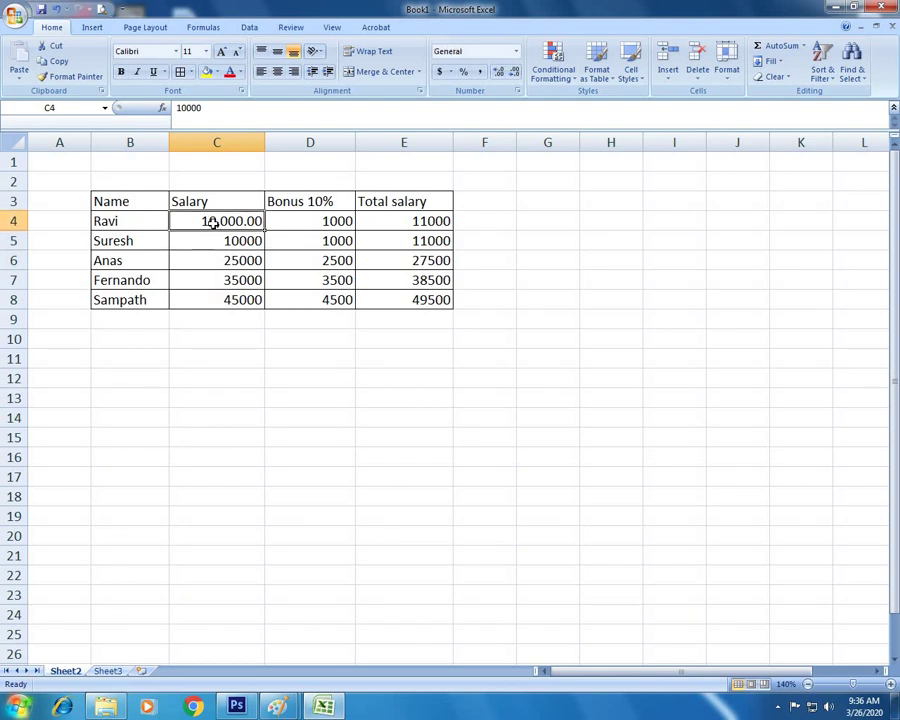
{"action": "left_click", "coordinate": [229, 351]}
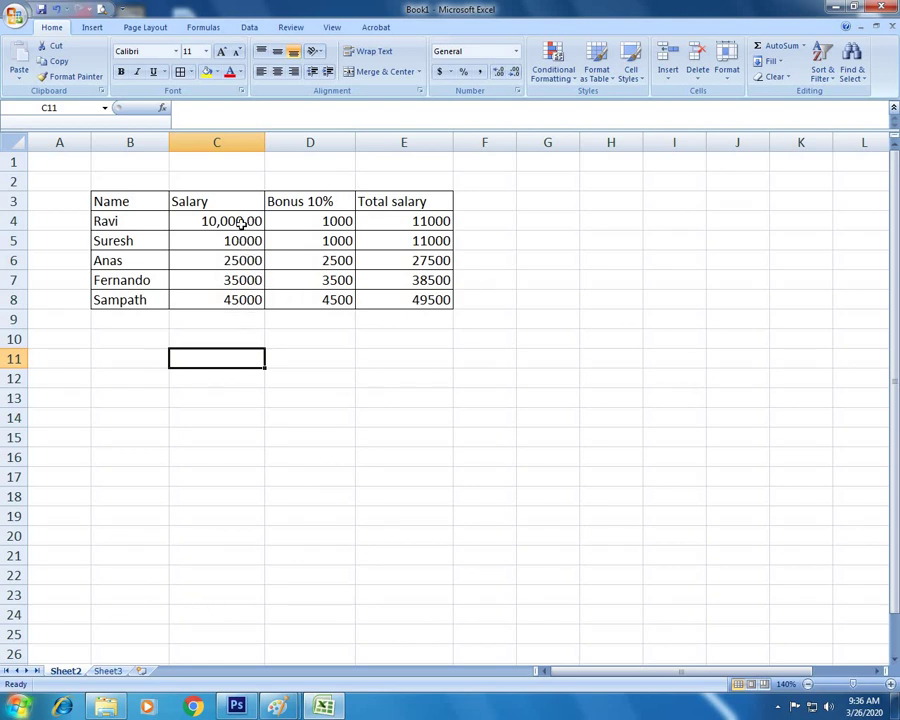
Step: Select the salaries C4:C8, then move to the Sheet3 subject marks list
{"action": "left_click_drag", "start_coordinate": [241, 224], "coordinate": [241, 300]}
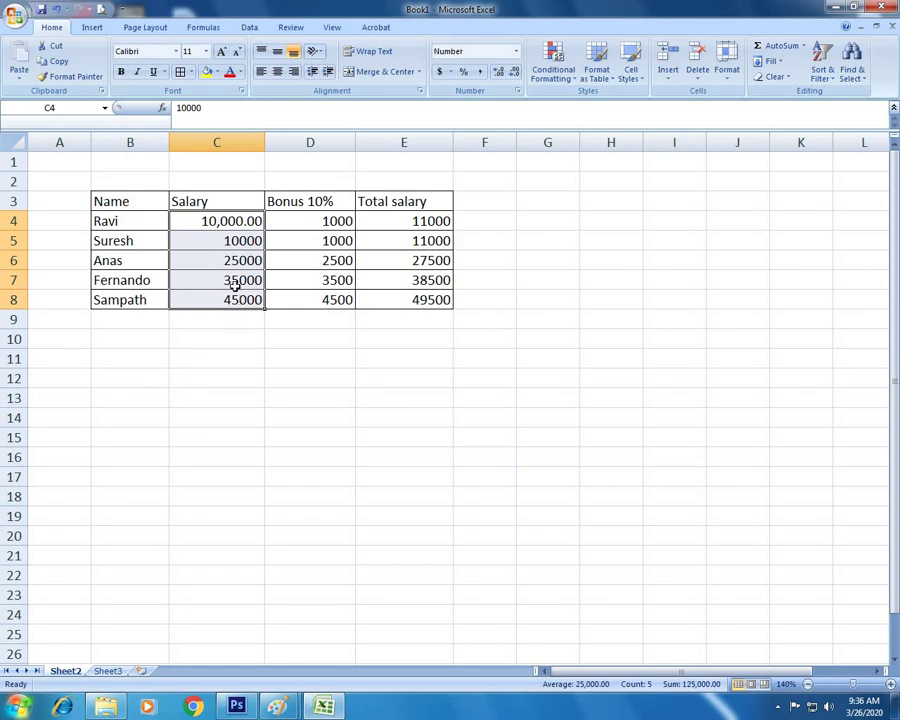
{"action": "left_click", "coordinate": [247, 378]}
{"action": "left_click", "coordinate": [112, 671]}
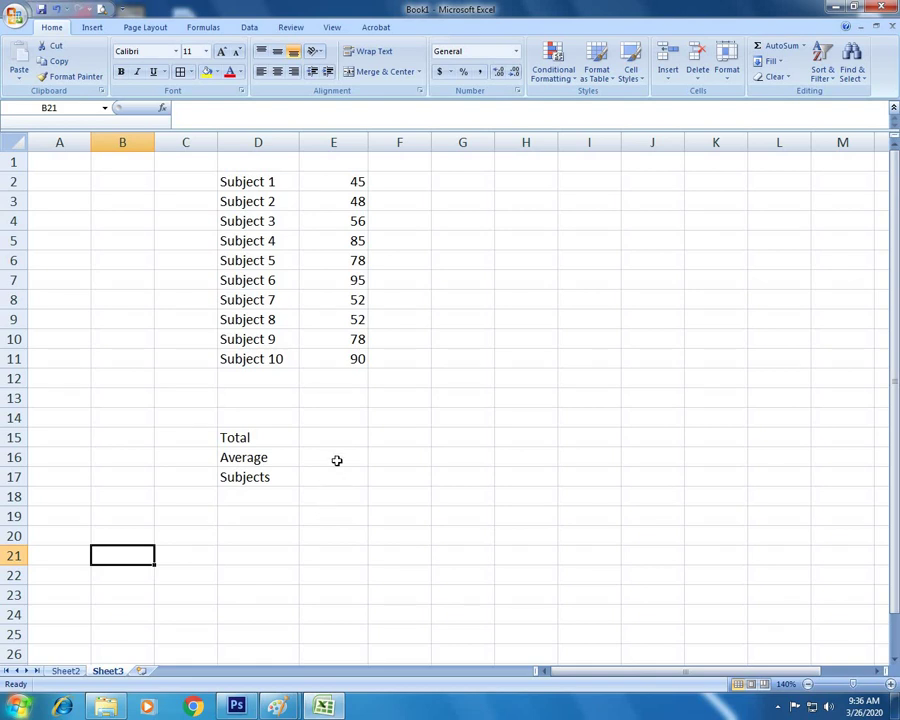
Step: Select E15 beside Total on Sheet3 and show the Formulas ribbon
{"action": "left_click", "coordinate": [341, 382]}
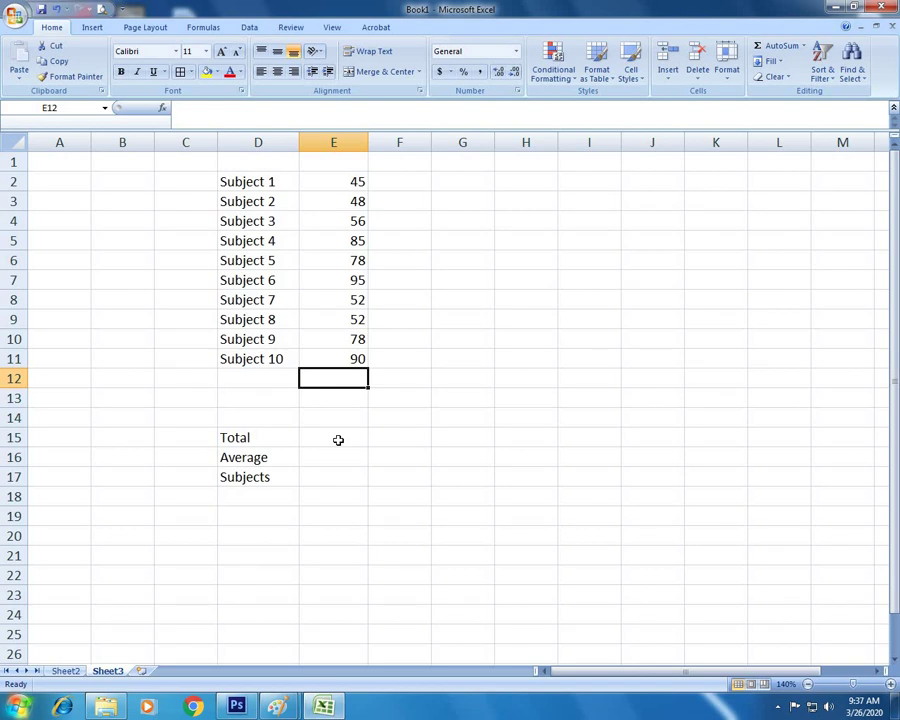
{"action": "left_click", "coordinate": [338, 440]}
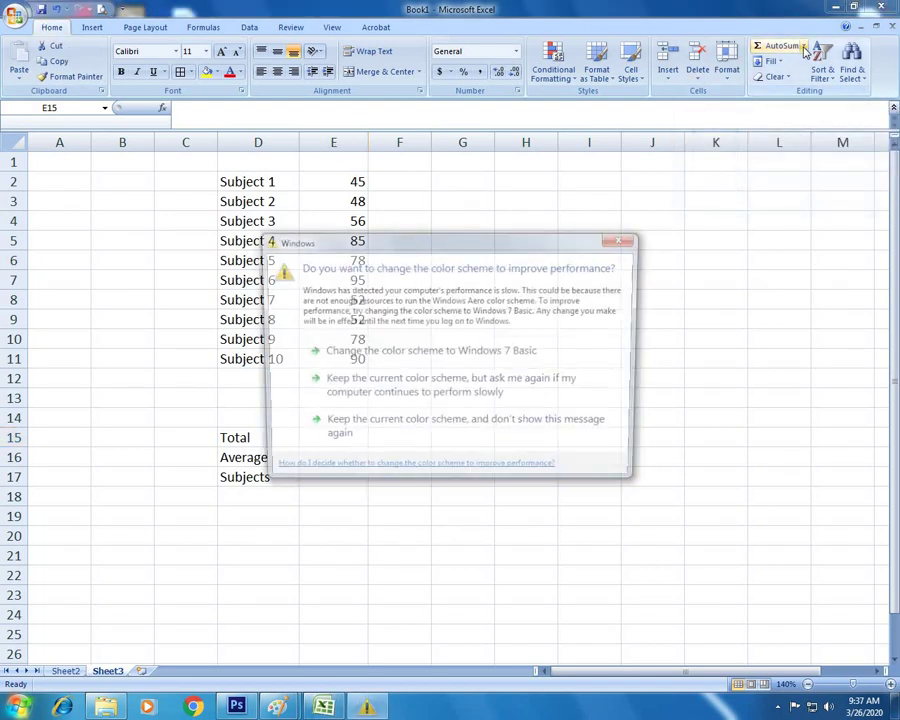
{"action": "left_click", "coordinate": [618, 242]}
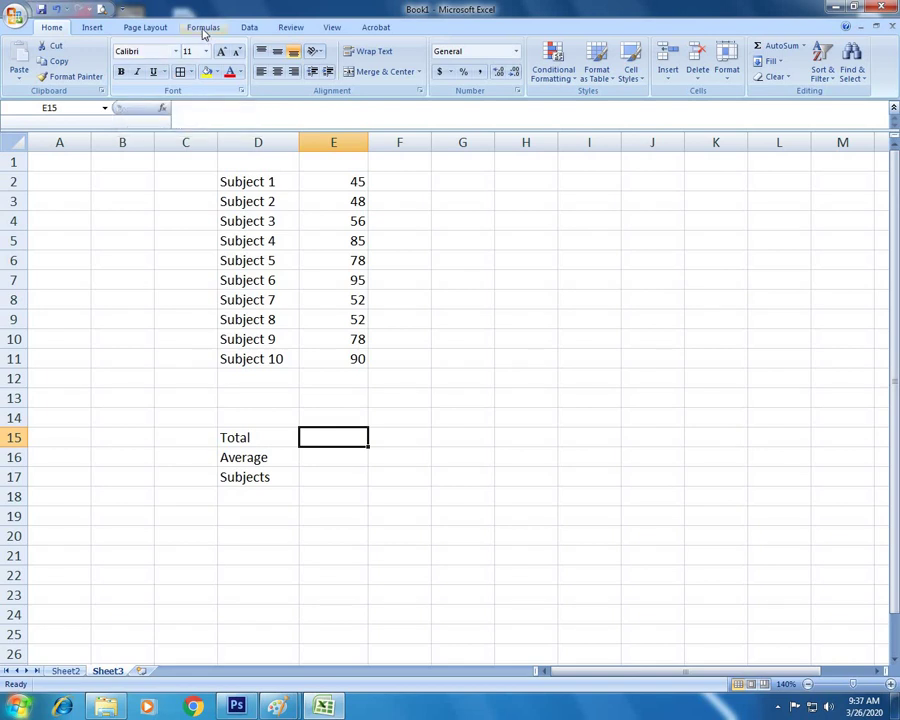
{"action": "left_click", "coordinate": [203, 30]}
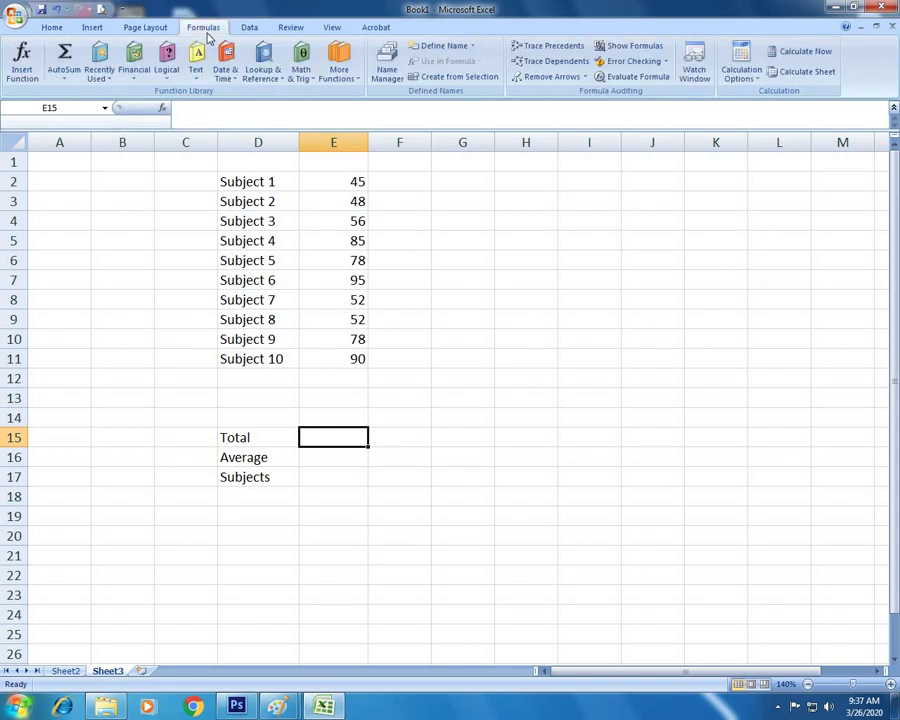
Step: Insert =SUM(E2:E11) in E15 with AutoSum so the Total shows 679
{"action": "left_click", "coordinate": [65, 78]}
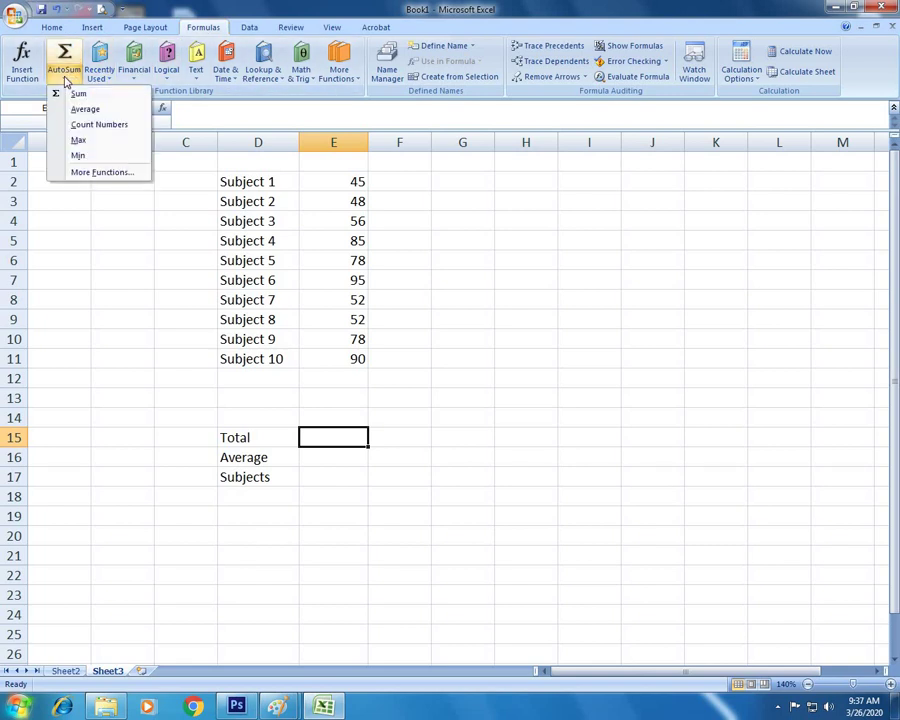
{"action": "left_click", "coordinate": [65, 78]}
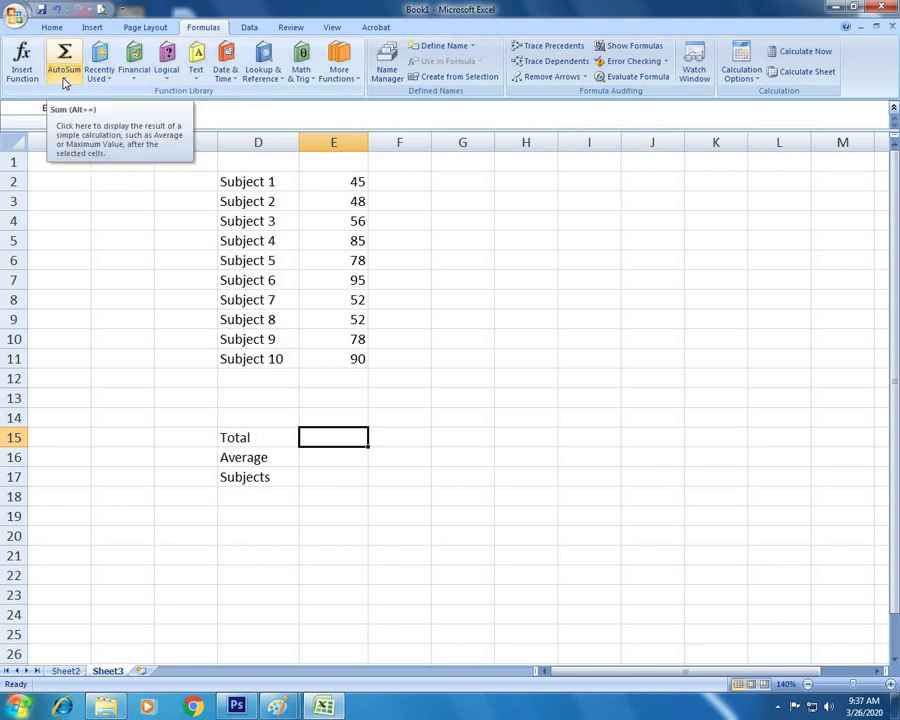
{"action": "left_click", "coordinate": [52, 28]}
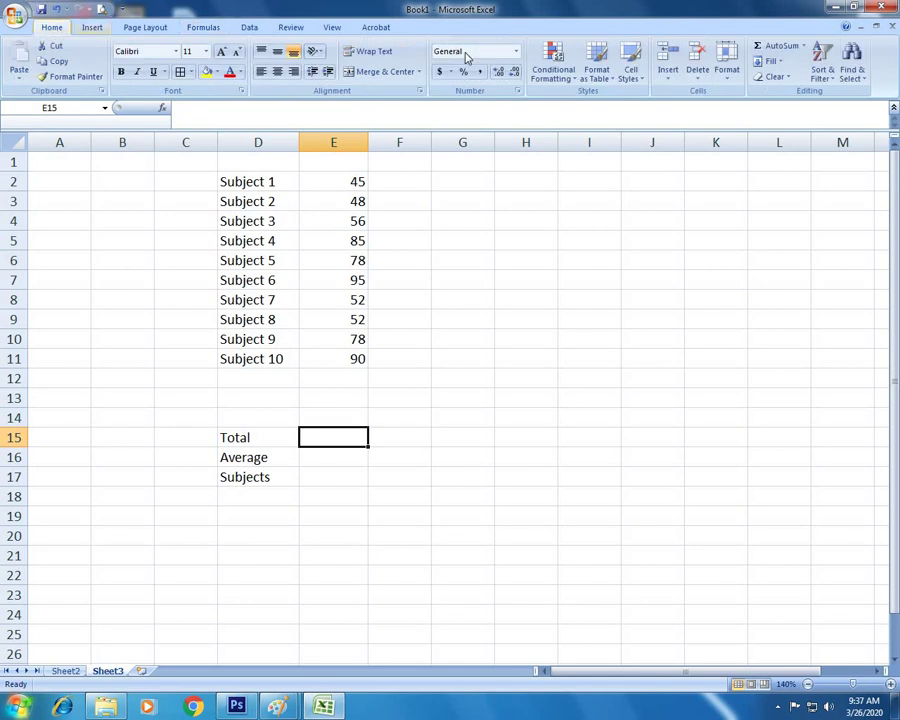
{"action": "left_click", "coordinate": [803, 47]}
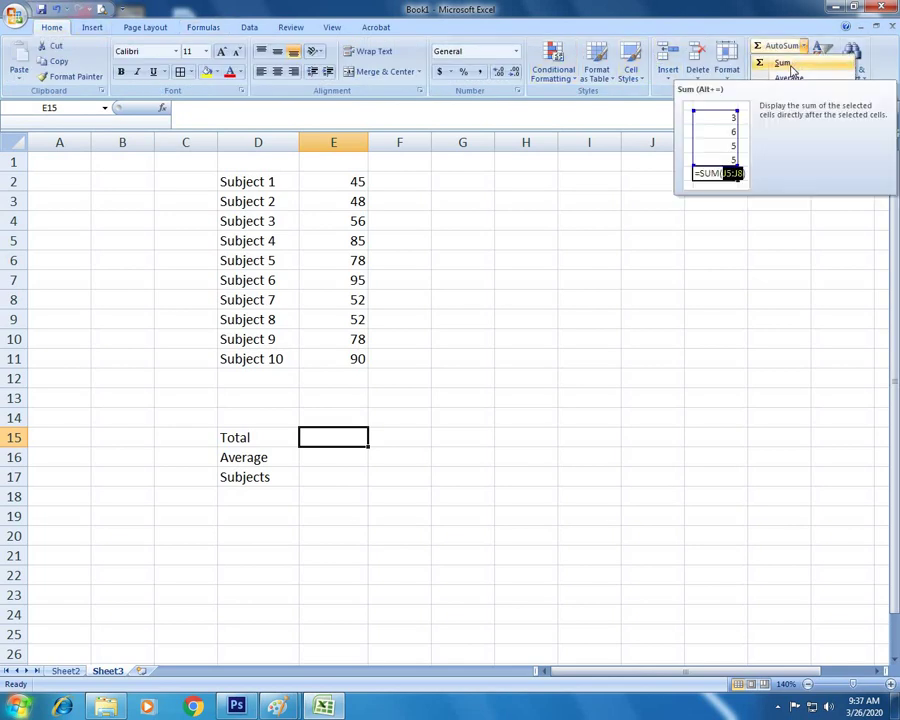
{"action": "left_click", "coordinate": [786, 64]}
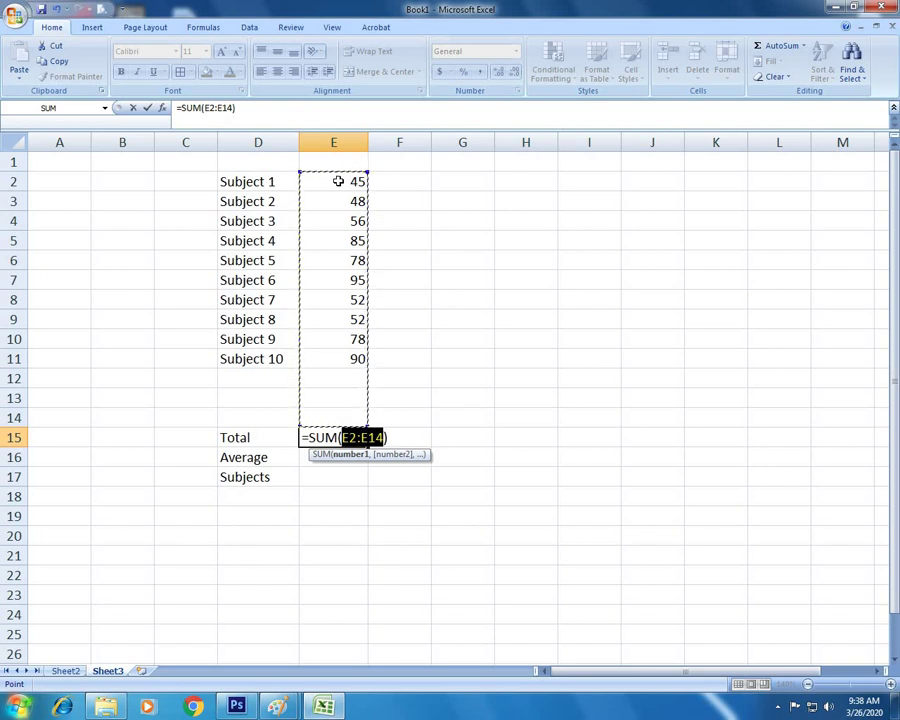
{"action": "left_click_drag", "start_coordinate": [338, 181], "coordinate": [336, 357]}
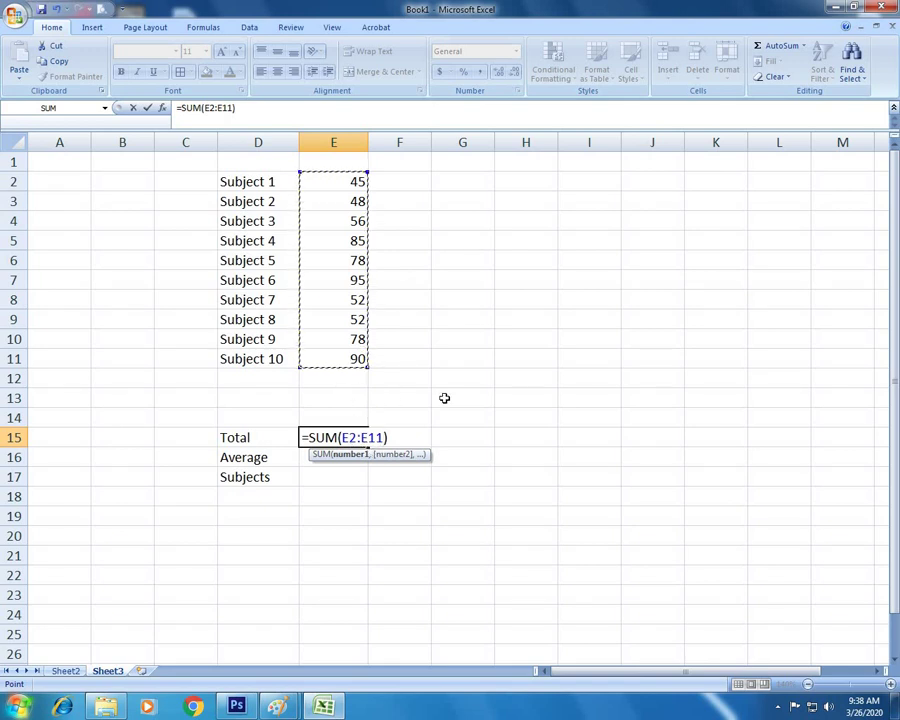
{"action": "key", "text": "Return"}
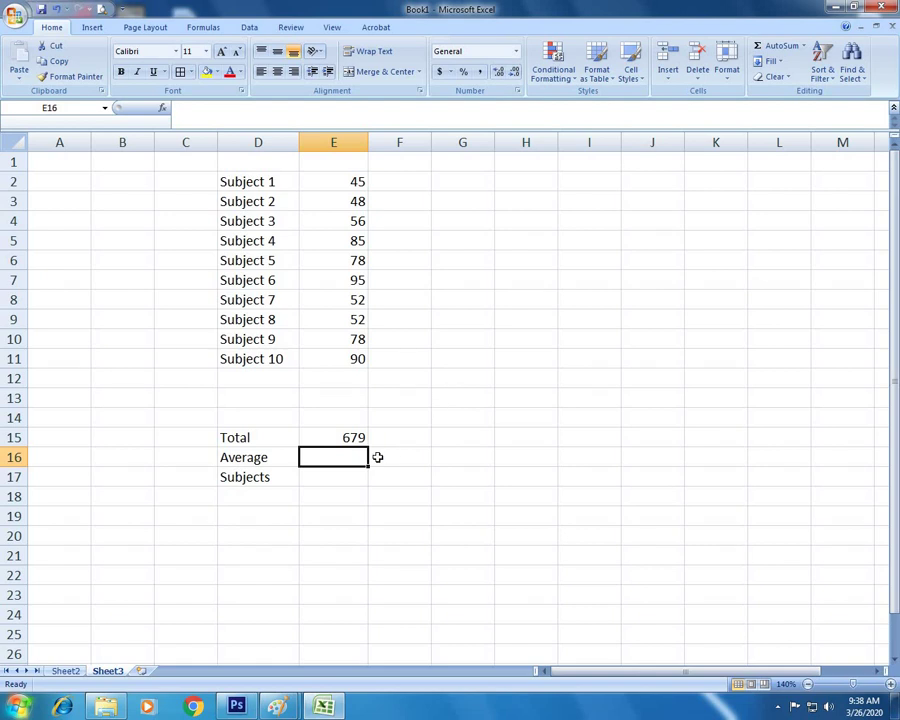
Step: Enter =AVERAGE(E2:E11) in E16 beside Average, giving 67.9
{"action": "left_click", "coordinate": [344, 437]}
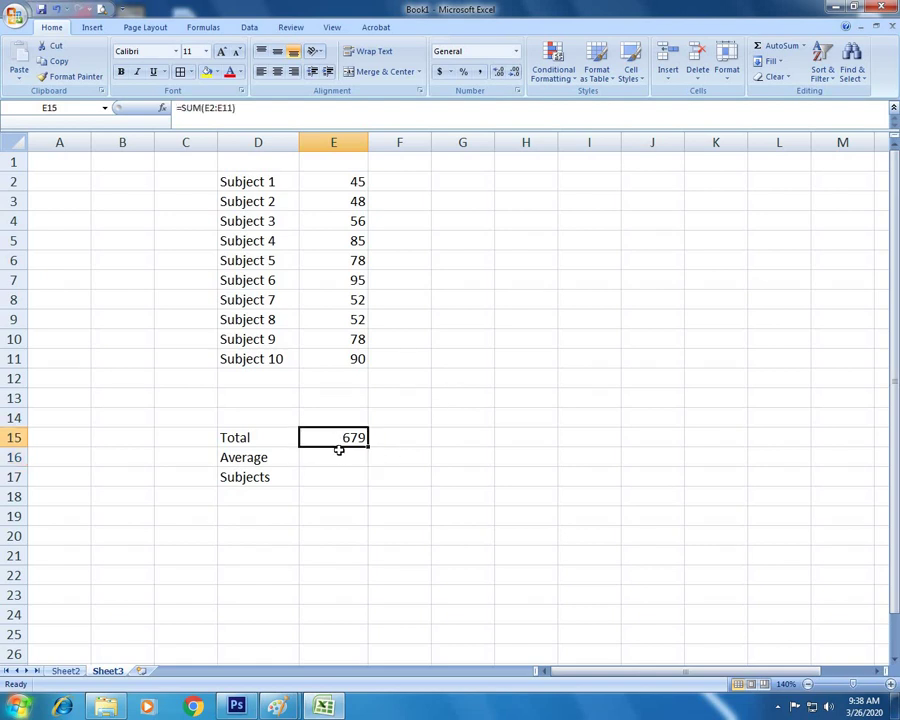
{"action": "left_click", "coordinate": [339, 455]}
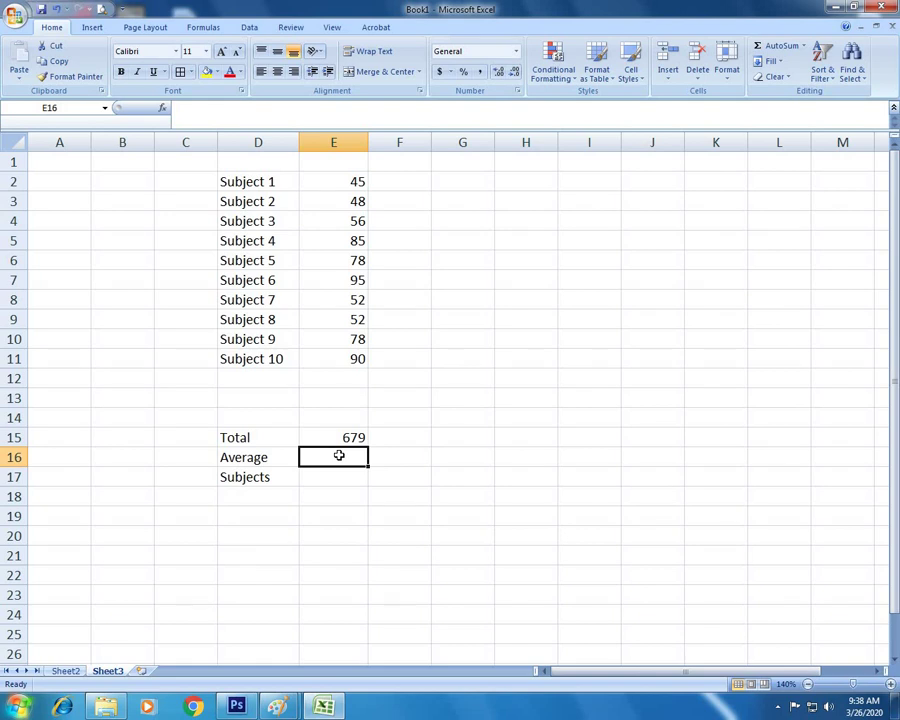
{"action": "left_click", "coordinate": [806, 47]}
{"action": "left_click", "coordinate": [790, 77]}
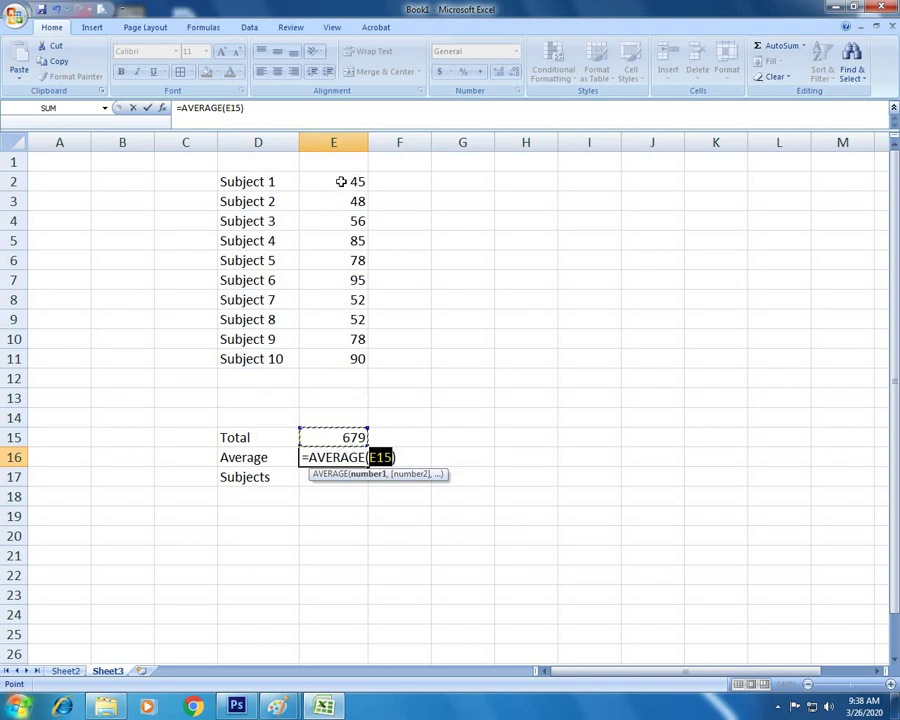
{"action": "left_click_drag", "start_coordinate": [341, 181], "coordinate": [350, 358]}
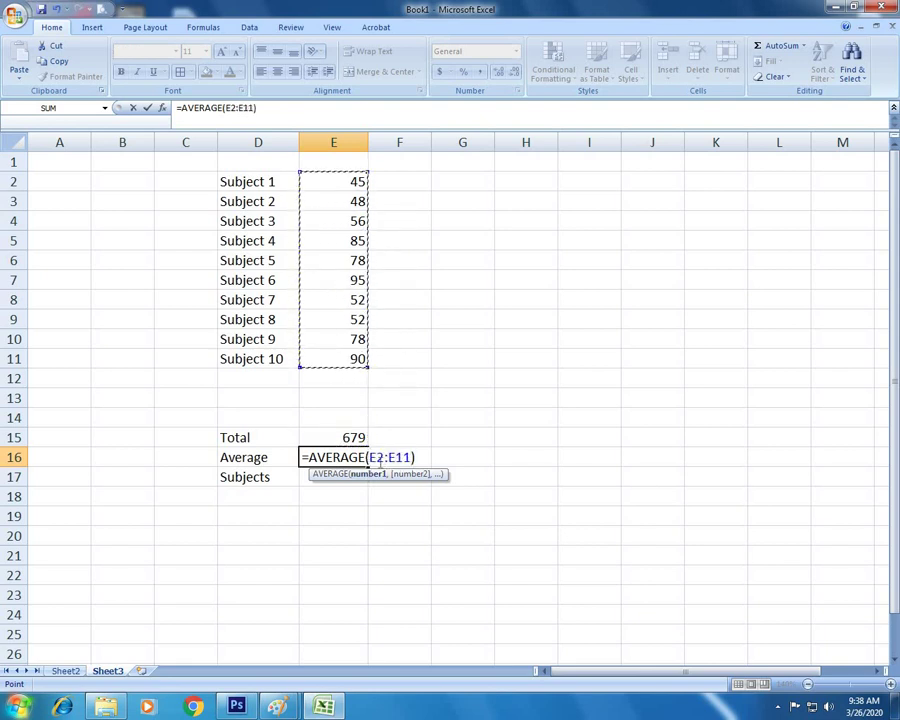
{"action": "key", "text": "Return"}
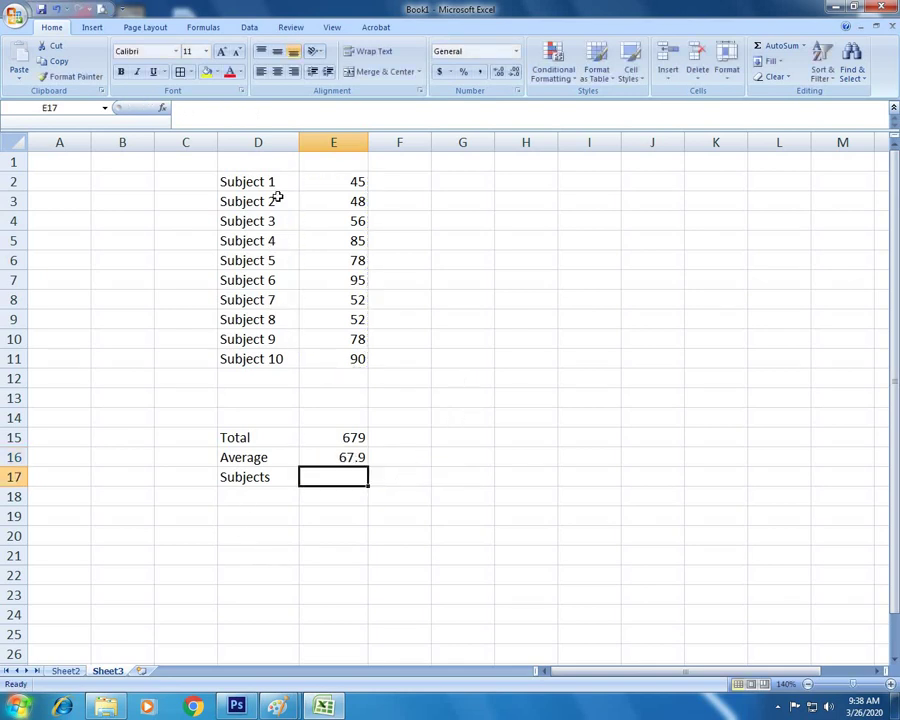
Step: Enter =COUNT(E2:E11) in E17 beside Subjects, giving 10
{"action": "left_click", "coordinate": [804, 46]}
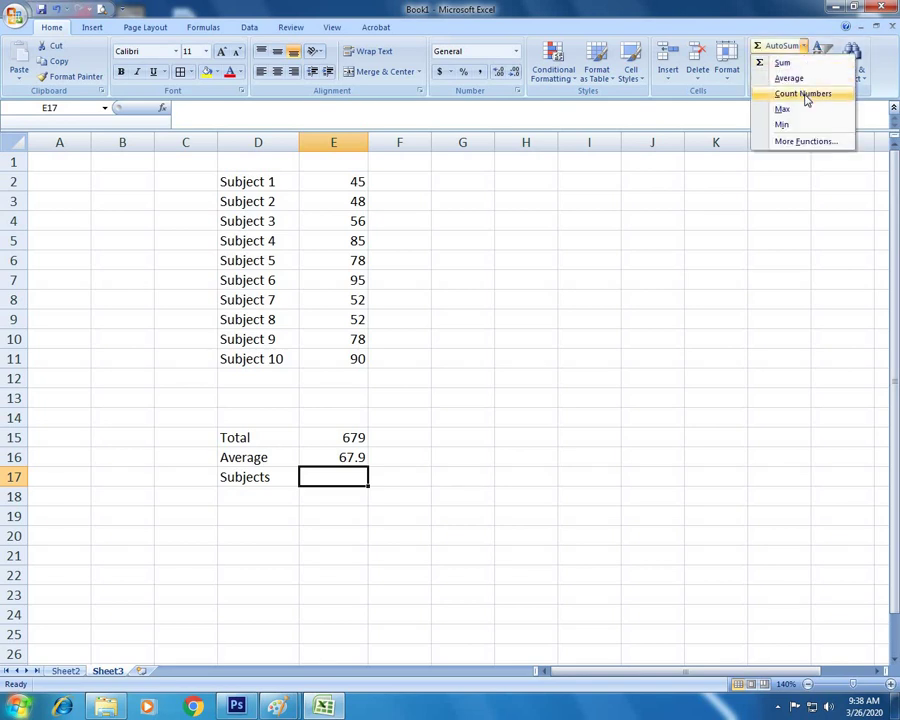
{"action": "left_click", "coordinate": [806, 96]}
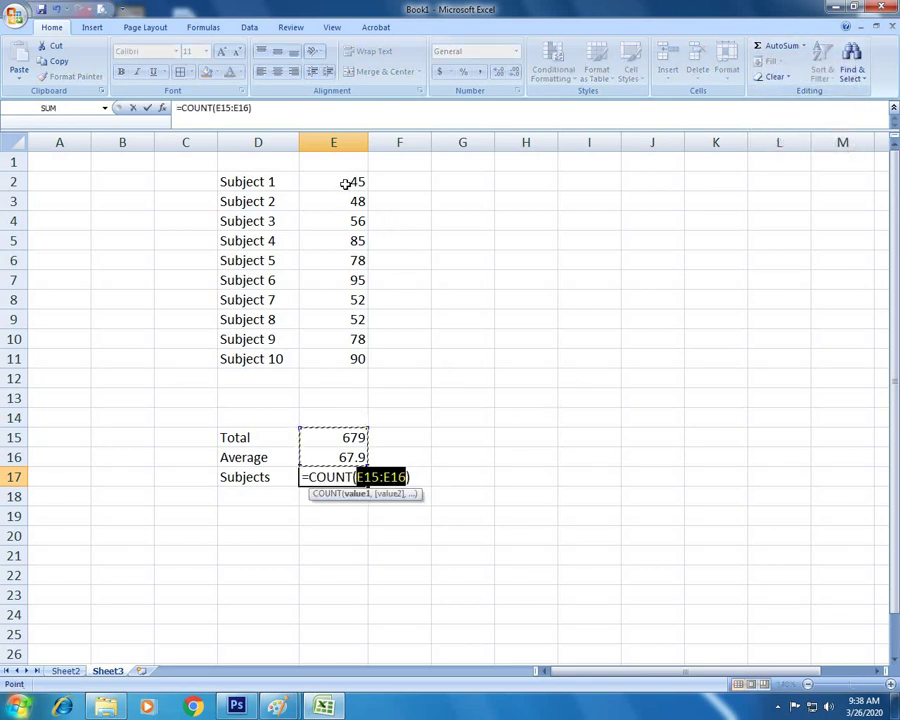
{"action": "mouse_move", "coordinate": [350, 180]}
{"action": "left_mouse_down"}
{"action": "mouse_move", "coordinate": [341, 322]}
{"action": "mouse_move", "coordinate": [360, 358]}
{"action": "left_mouse_up"}
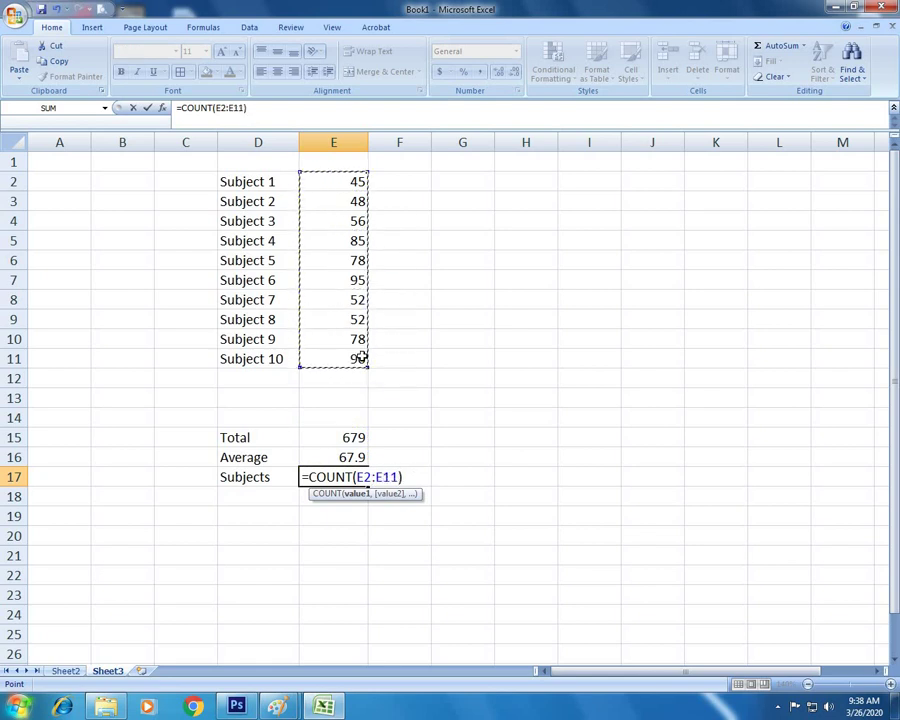
{"action": "key", "text": "Return"}
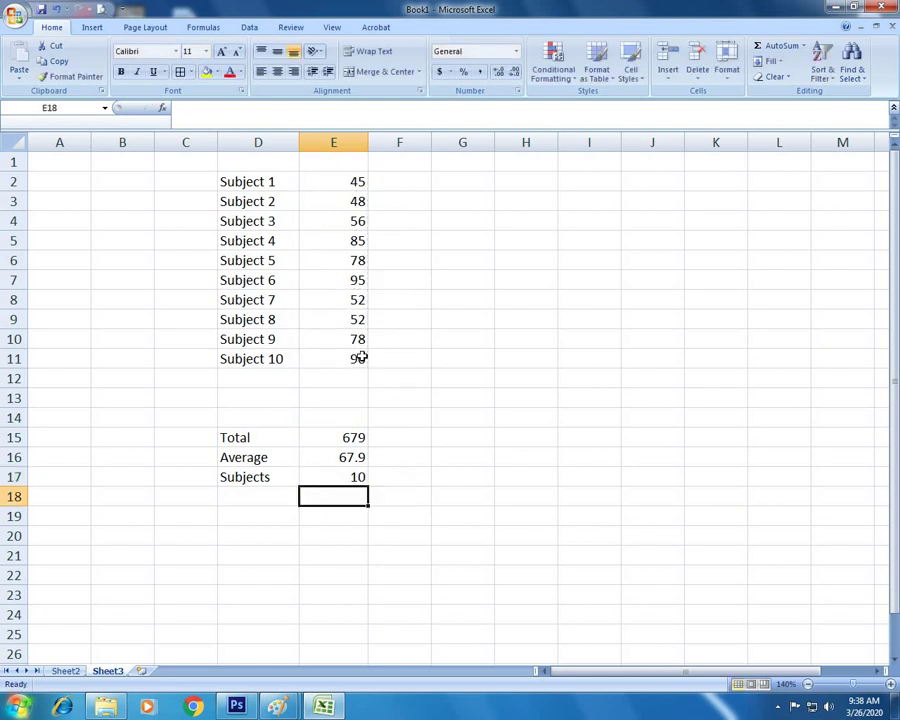